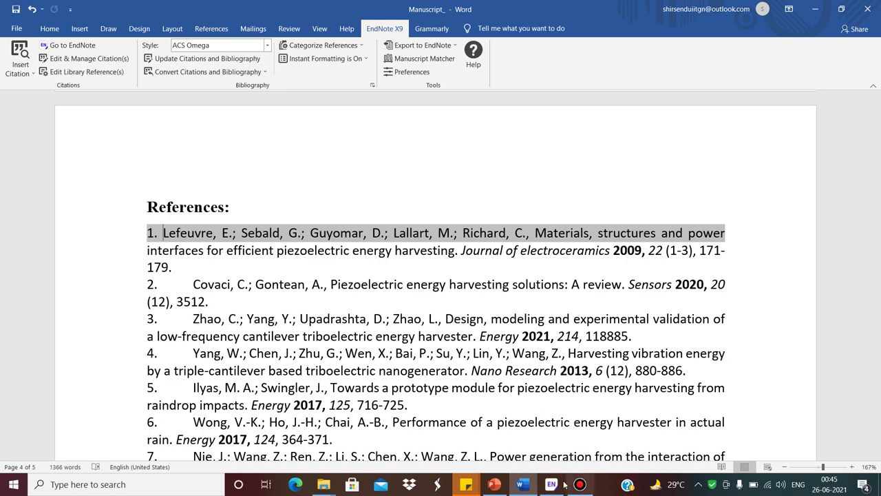
Step: Switch to EndNote and review the ACS Omega style's general information, punctuation and page number settings
click(547, 447)
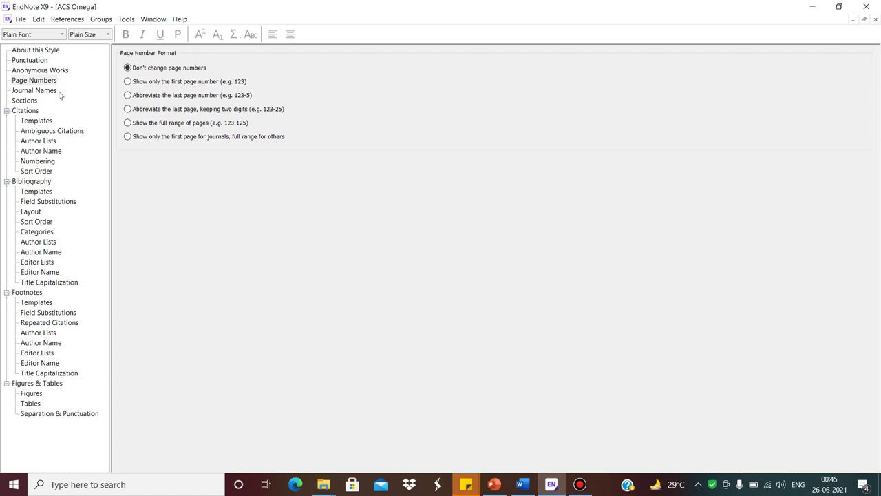
click(35, 51)
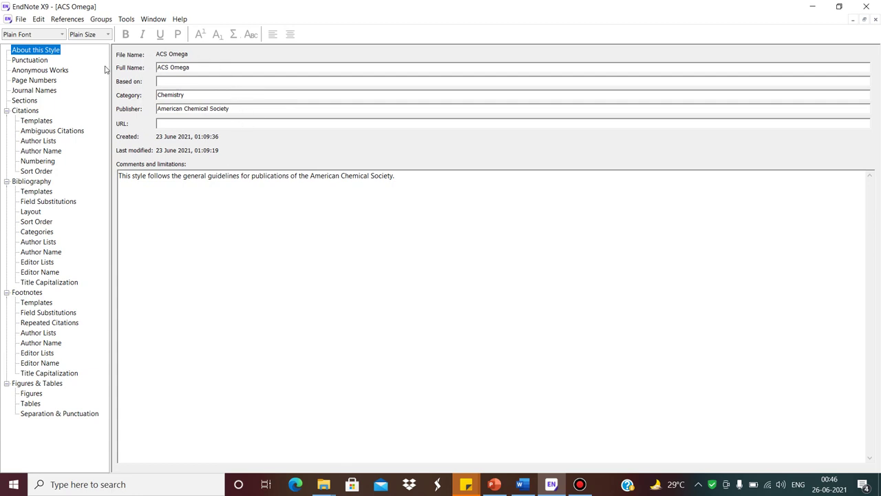
click(39, 62)
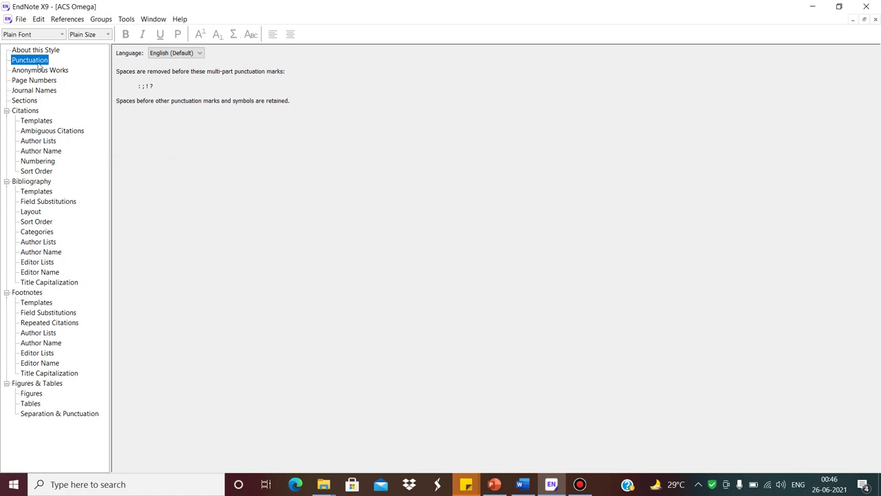
click(39, 82)
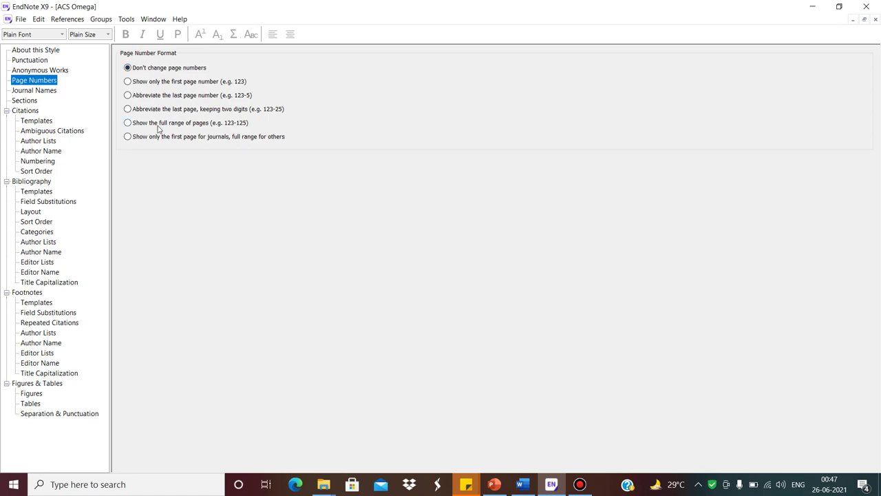
Step: Close the ACS Omega style and compare the Pages fields of several library references with the manuscript's reference list in Word
click(875, 21)
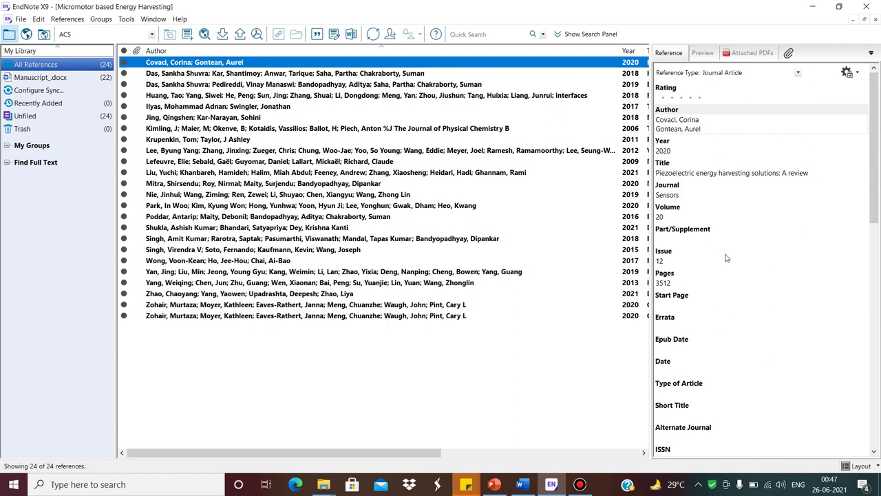
click(872, 164)
drag(873, 170, 873, 192)
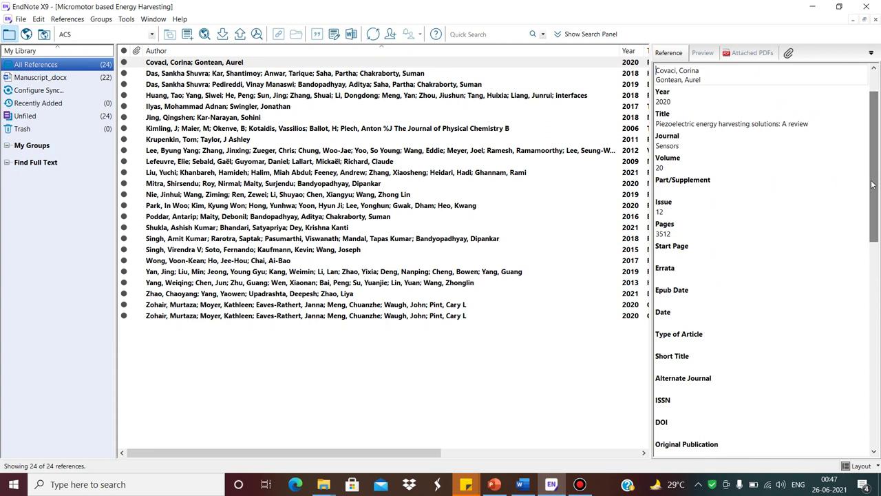
click(676, 234)
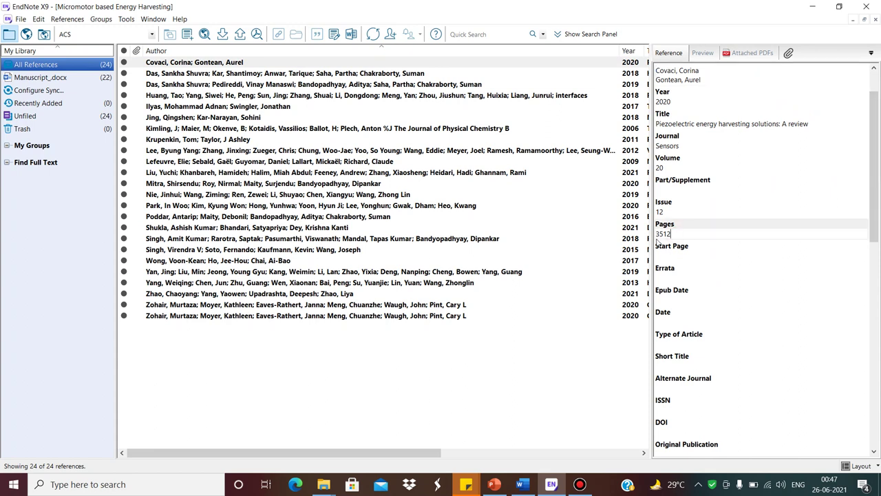
click(300, 85)
drag(693, 319, 655, 320)
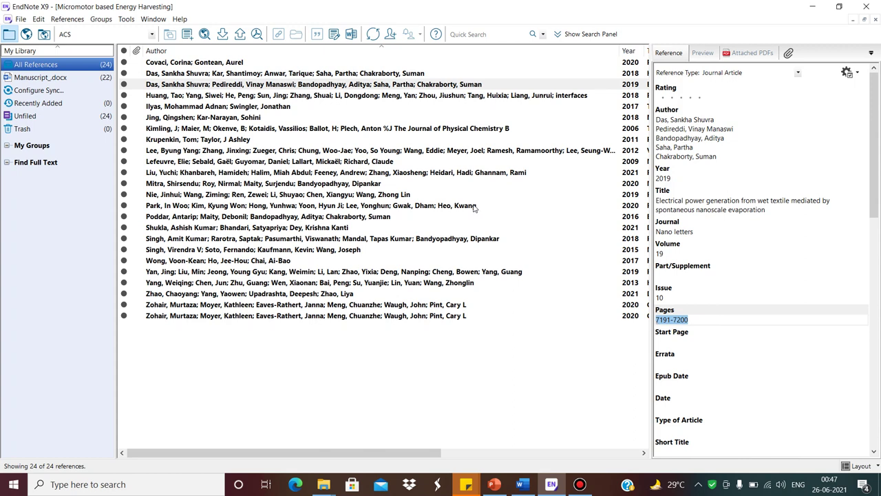
click(394, 151)
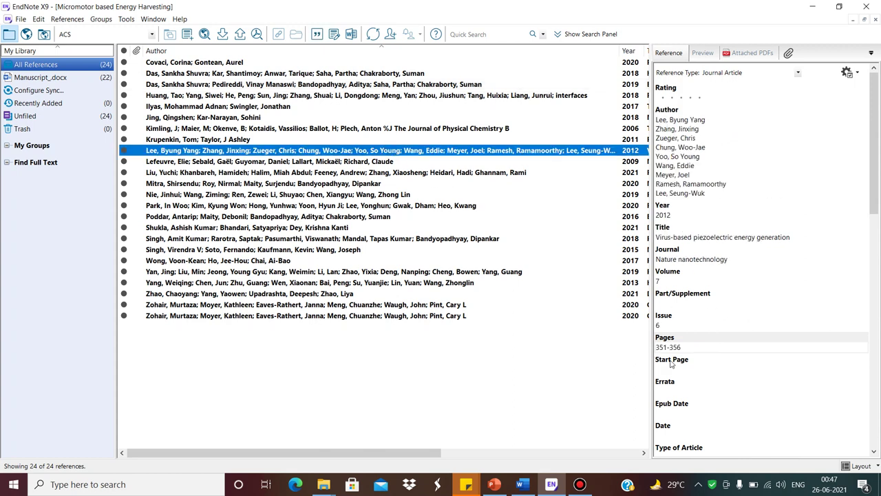
click(688, 349)
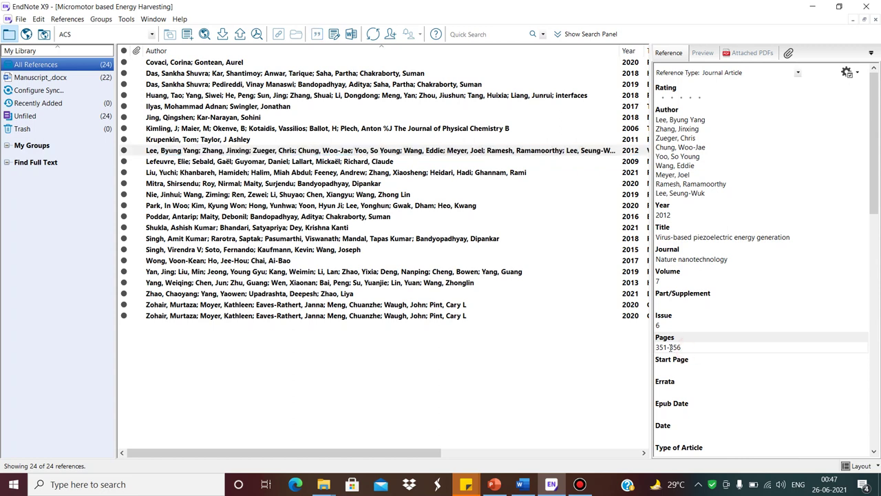
drag(663, 348, 644, 355)
click(522, 484)
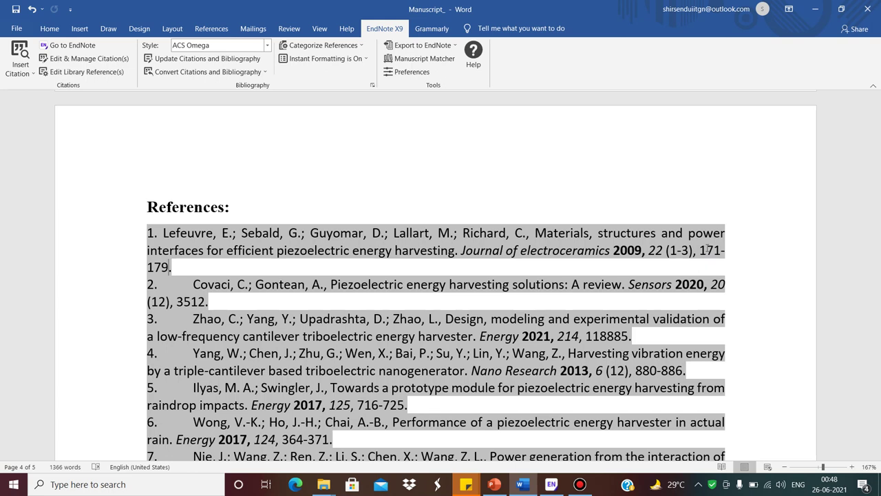
Step: Return to EndNote, open the ACS Omega output style for editing and set its page number format to show only the first page number
click(551, 483)
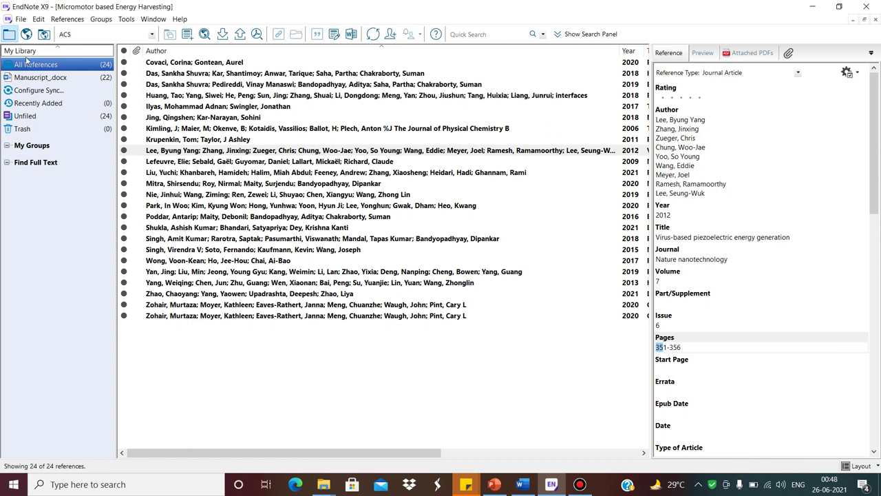
click(38, 20)
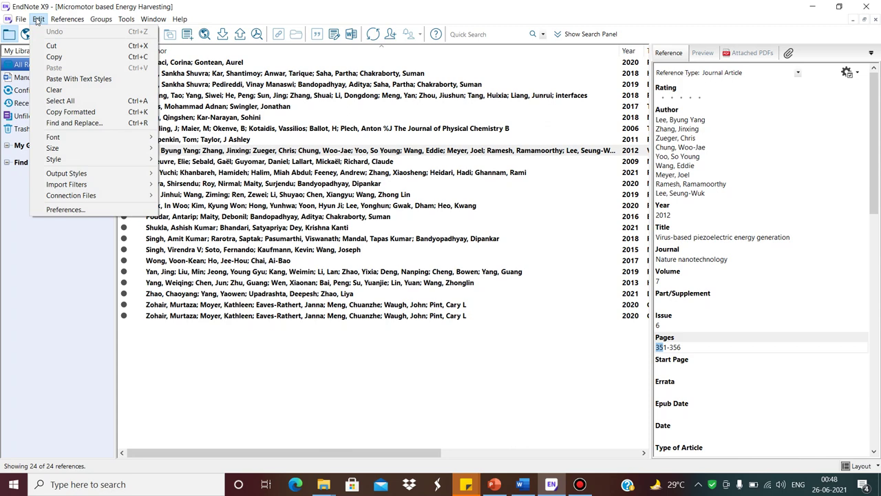
mouse_move(114, 174)
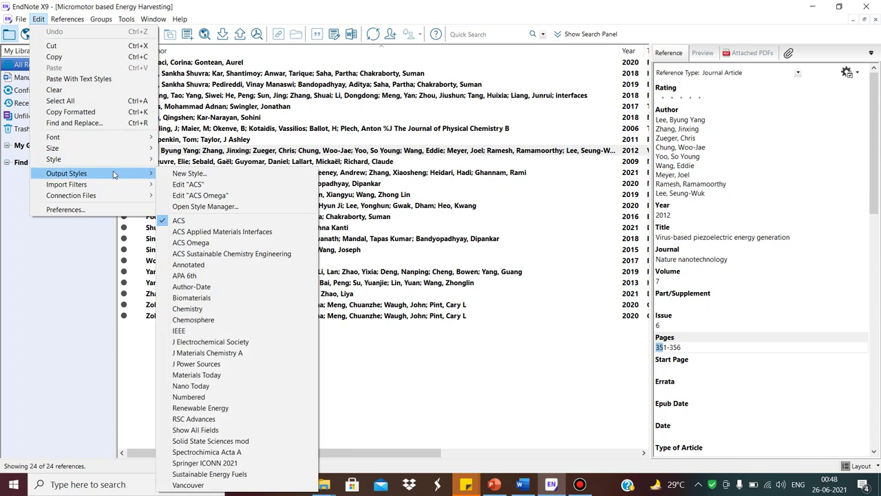
click(229, 196)
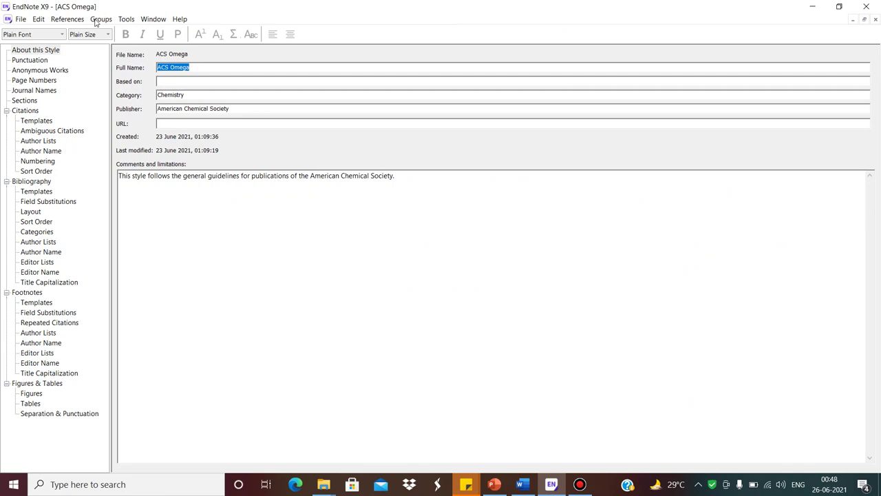
click(47, 83)
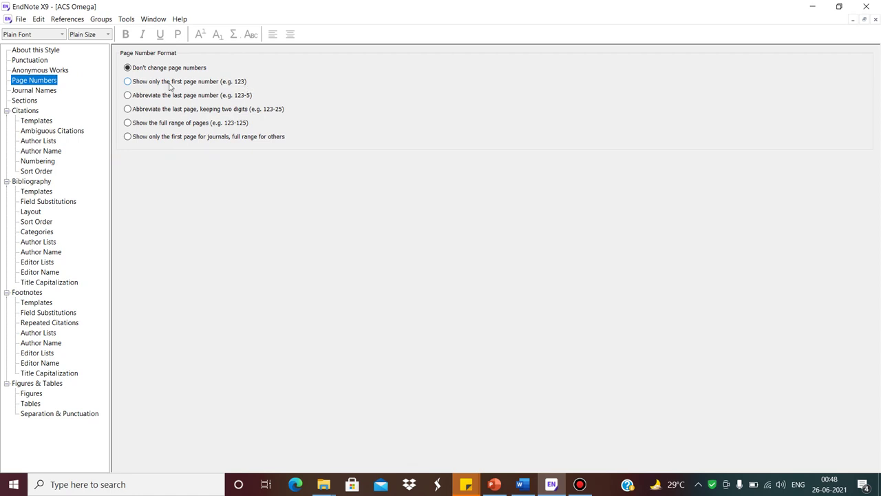
click(127, 82)
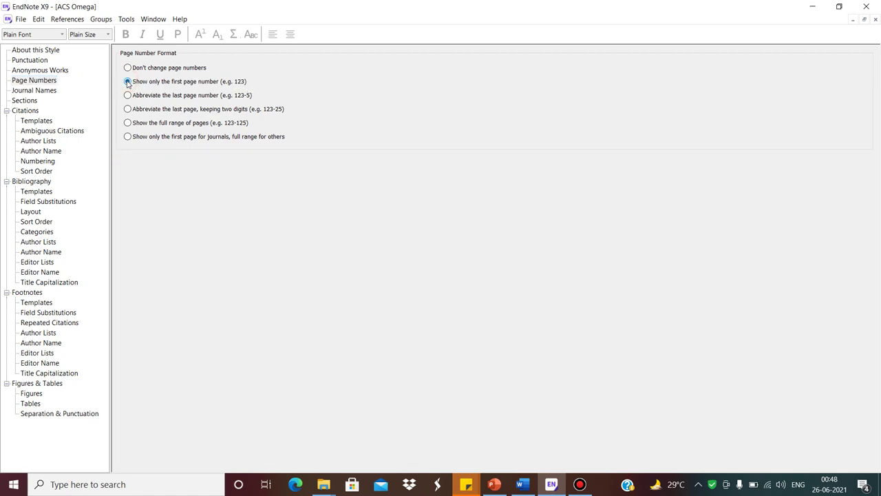
Step: Save the edited output style under the name ACS Omega
click(22, 19)
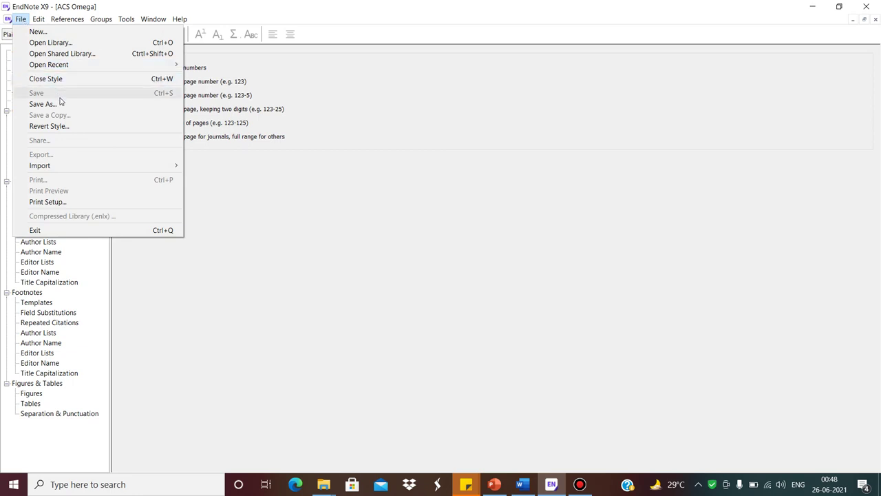
click(69, 107)
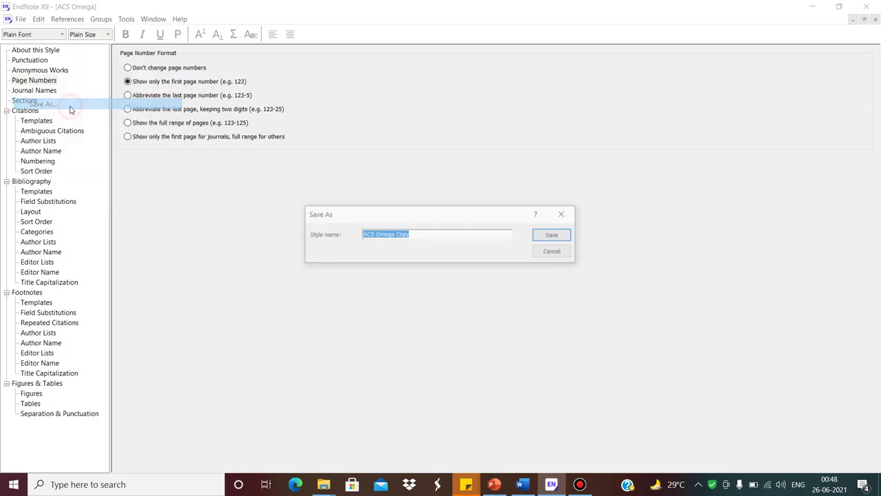
click(421, 234)
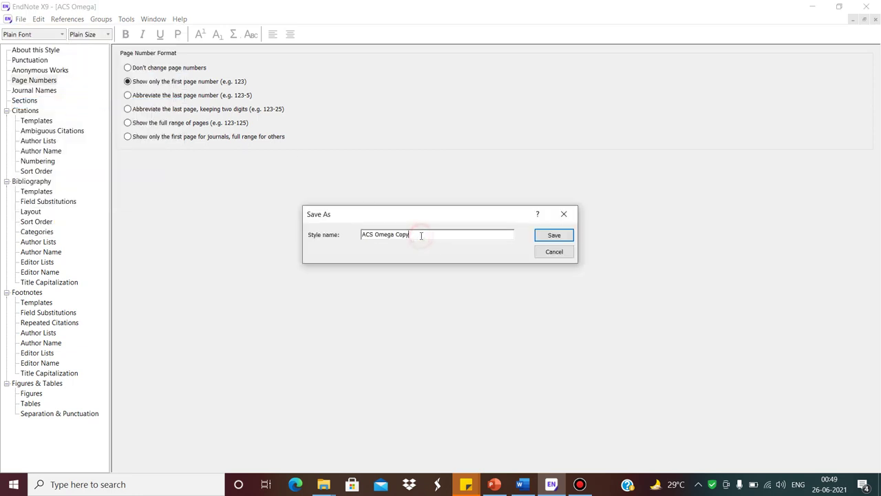
key(BackSpace)
key(BackSpace)
key(BackSpace)
key(BackSpace)
key(BackSpace)
click(554, 235)
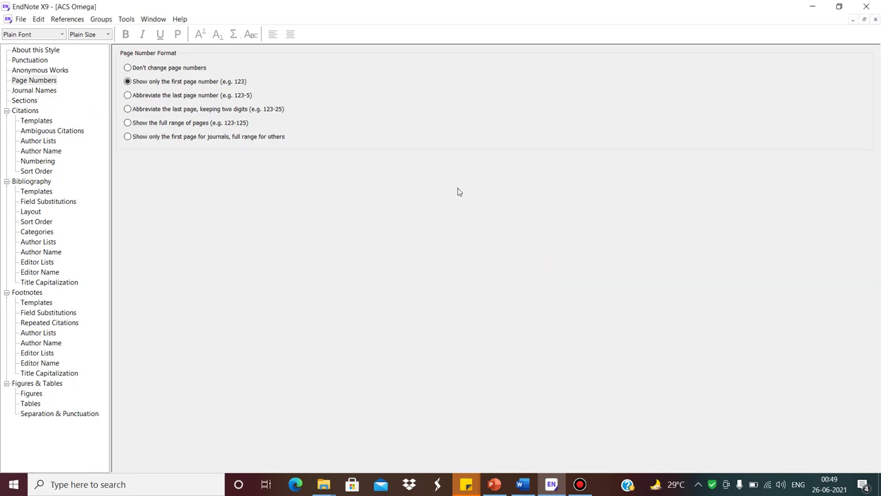
Step: Switch to the manuscript in Word and update its citations and bibliography with the edited style
click(521, 484)
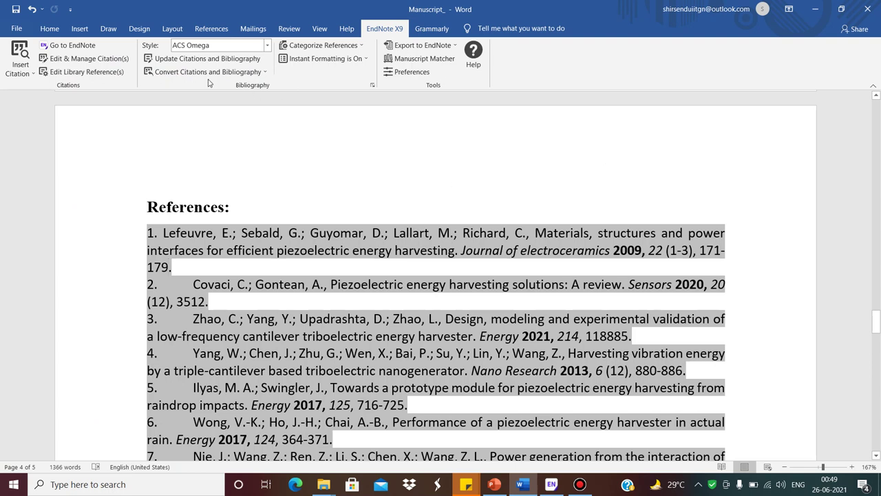
click(189, 61)
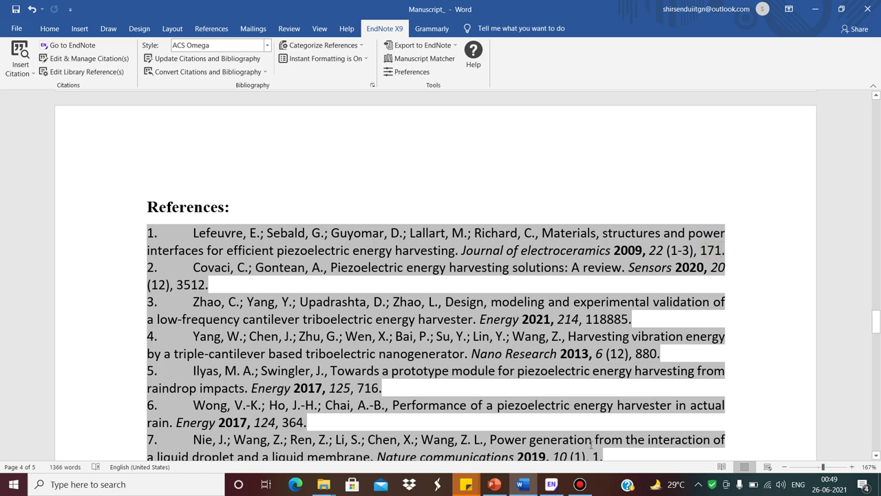
Step: Examine the style's journal name format in EndNote and the journal name of reference 7 in the Word manuscript, ending back in EndNote
mouse_move(544, 487)
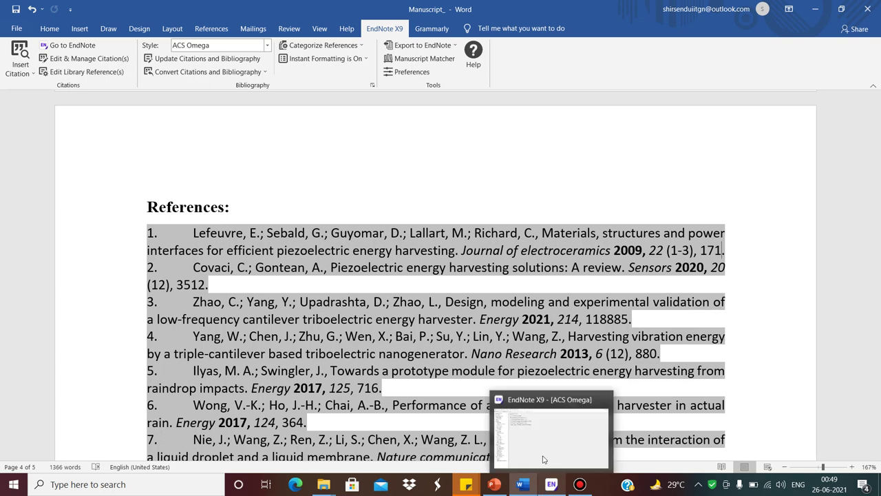
click(544, 435)
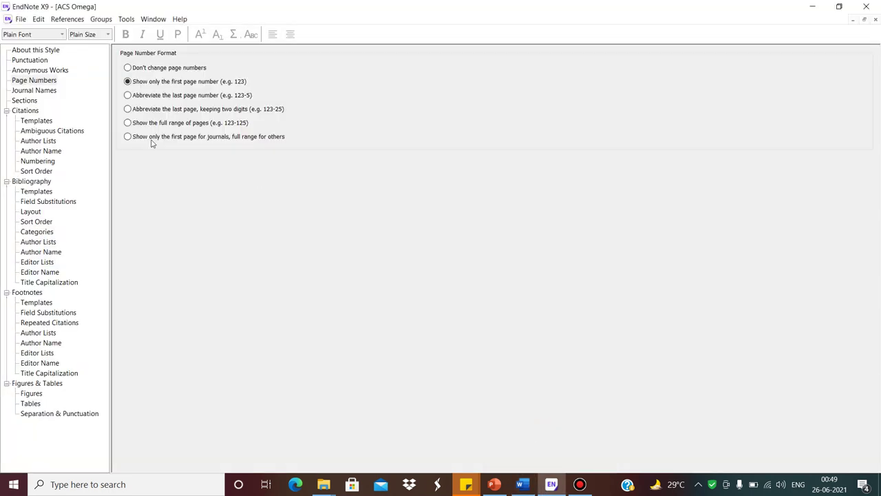
click(53, 91)
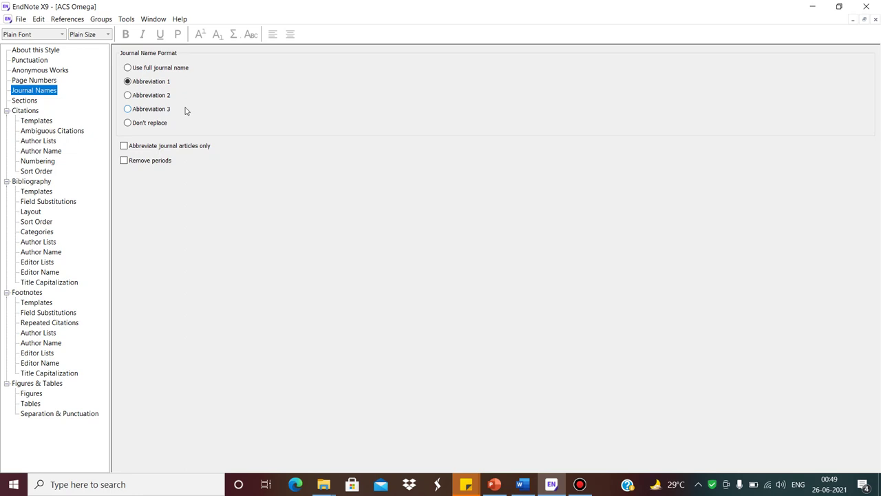
click(522, 486)
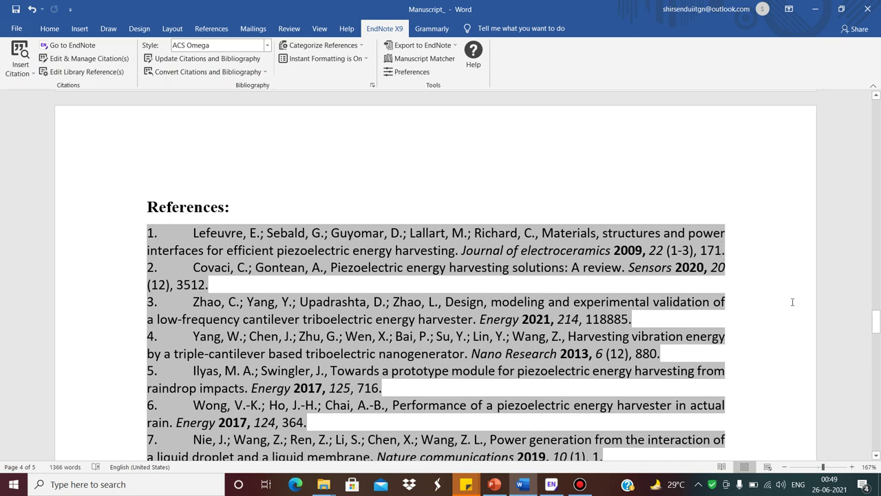
drag(877, 321, 878, 327)
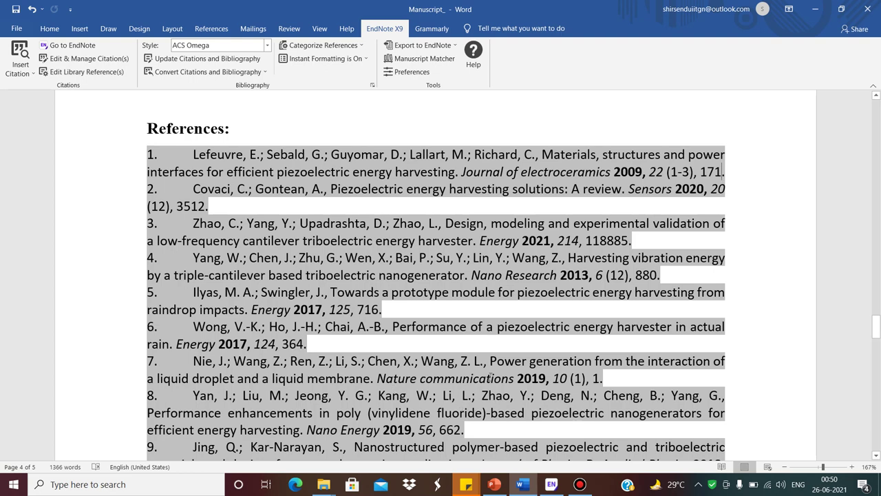
drag(376, 379, 515, 379)
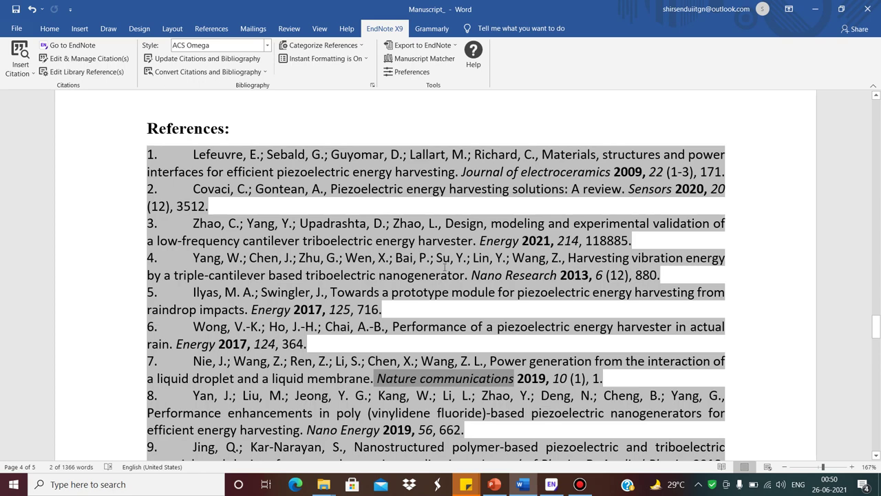
click(553, 485)
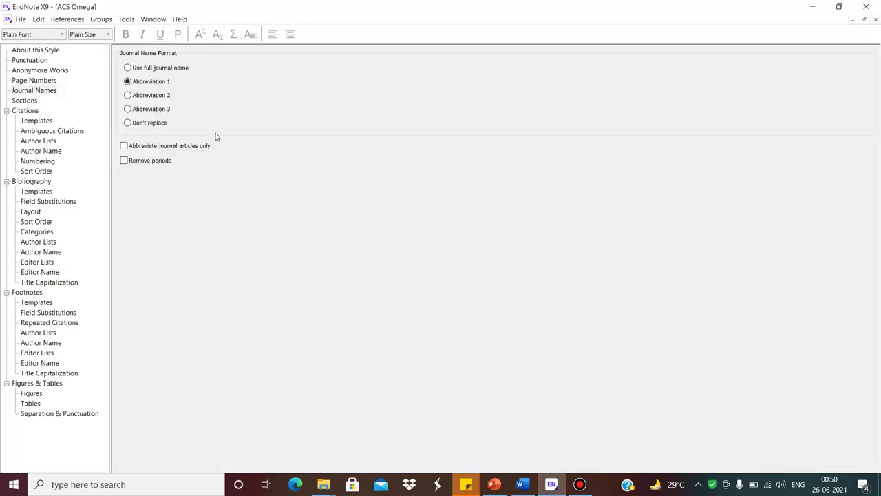
click(125, 21)
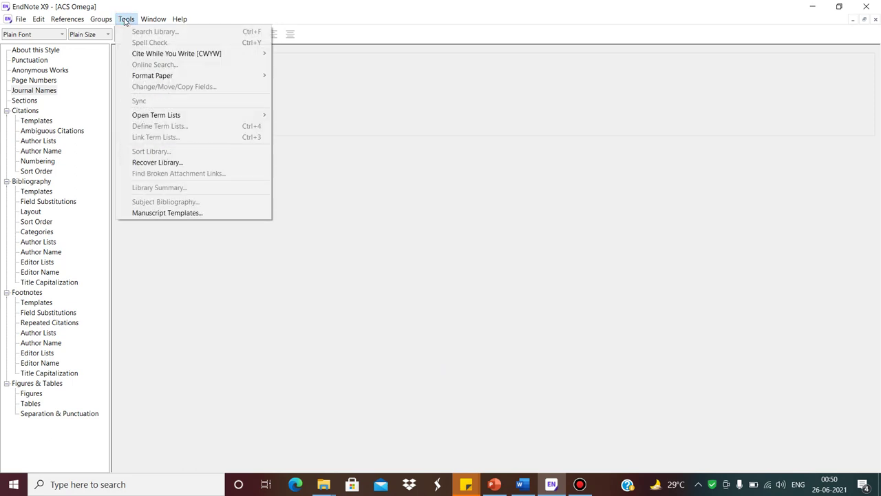
mouse_move(221, 119)
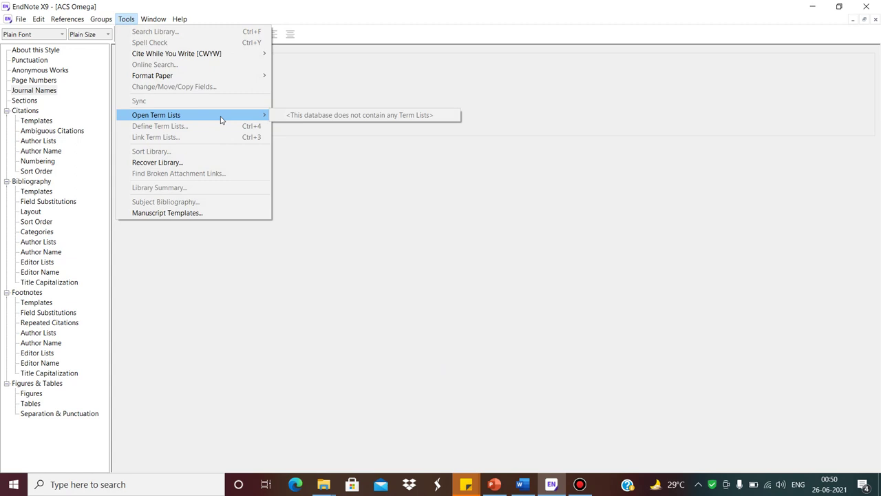
click(699, 182)
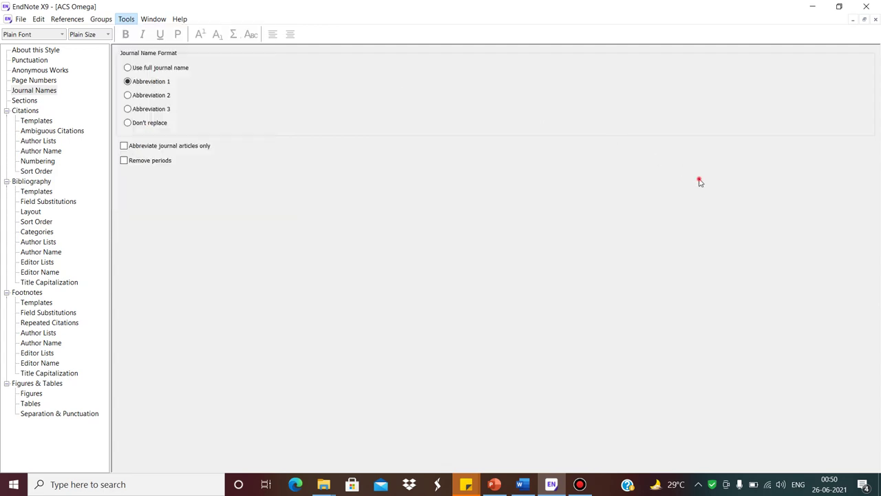
Step: Close the ACS Omega style editor and open the library's Journals Term List
click(876, 19)
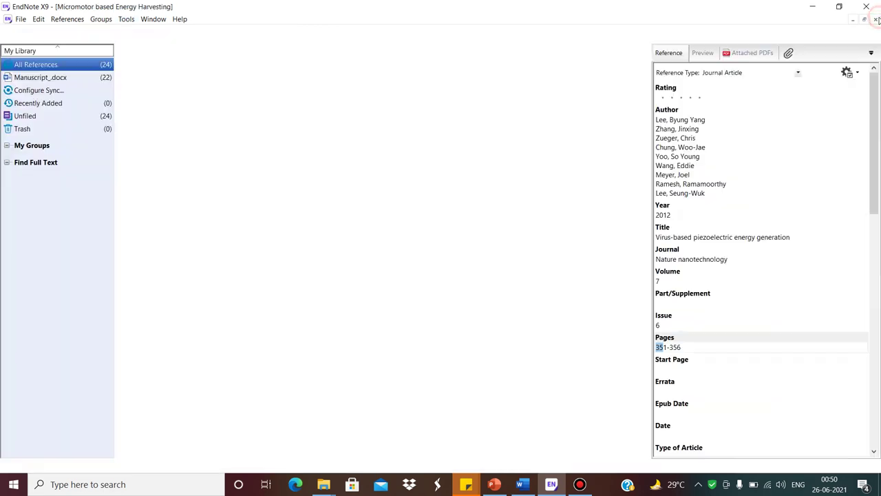
click(127, 20)
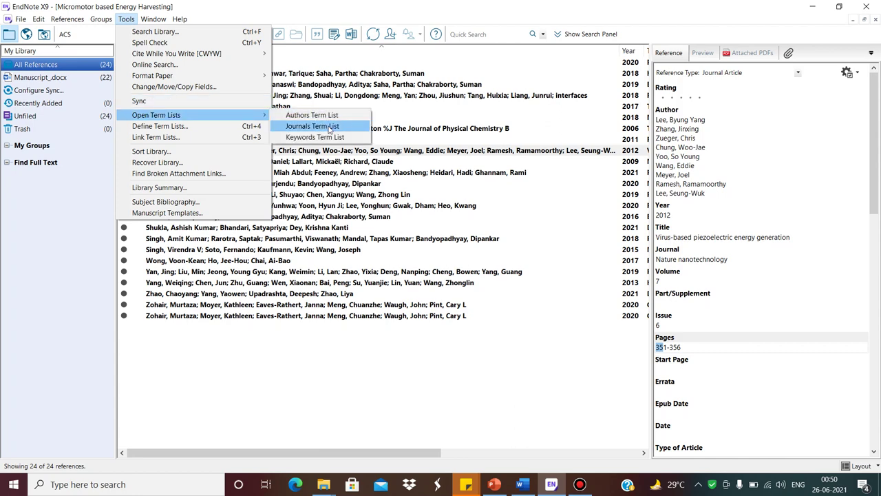
click(330, 129)
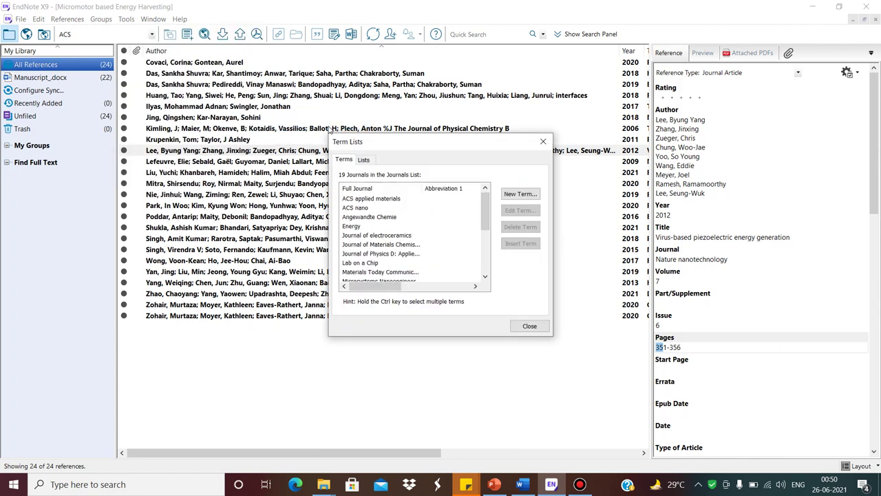
Step: Set Abbreviation 1 of the journal Lab on a Chip to "Lab. Chip."
click(369, 264)
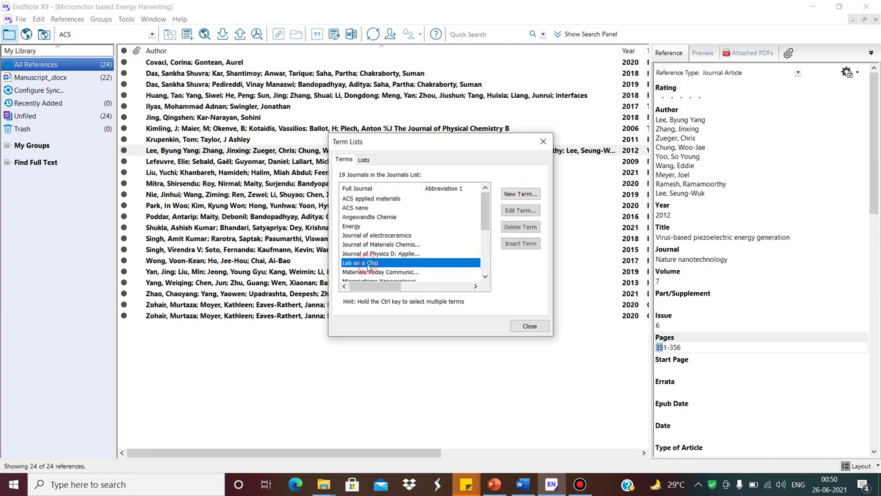
click(518, 210)
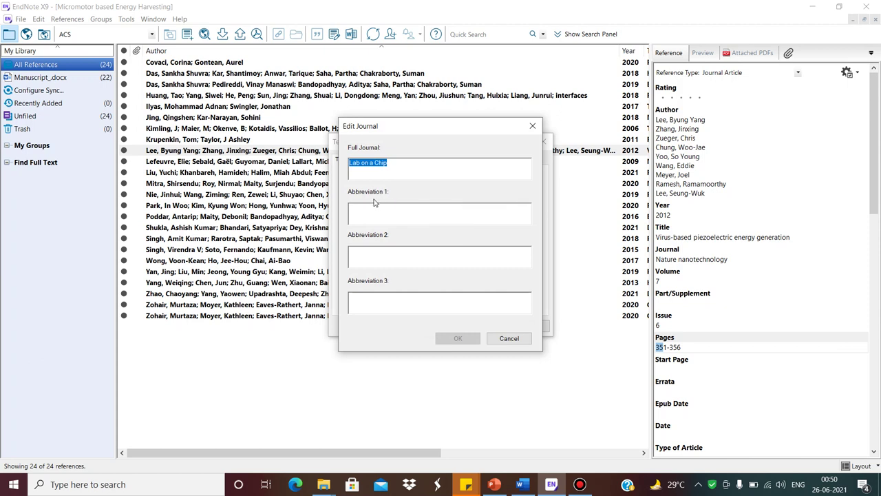
click(371, 207)
text(La)
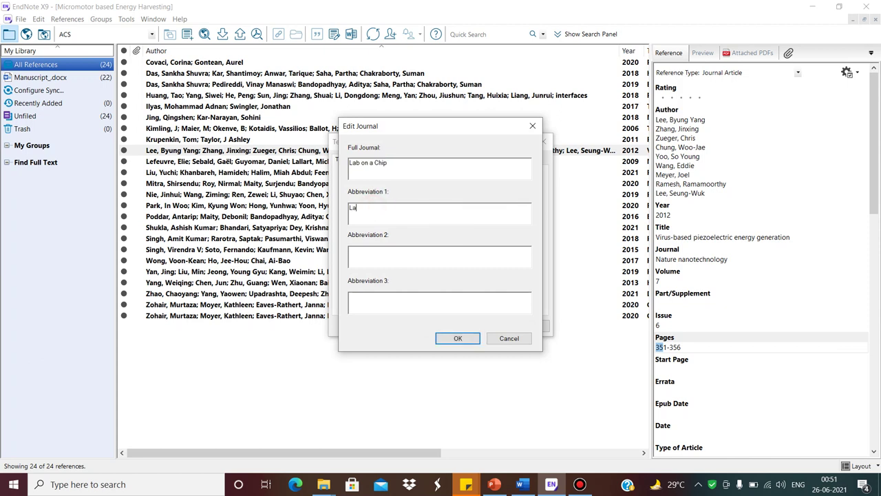
text(b. Chip.)
click(453, 337)
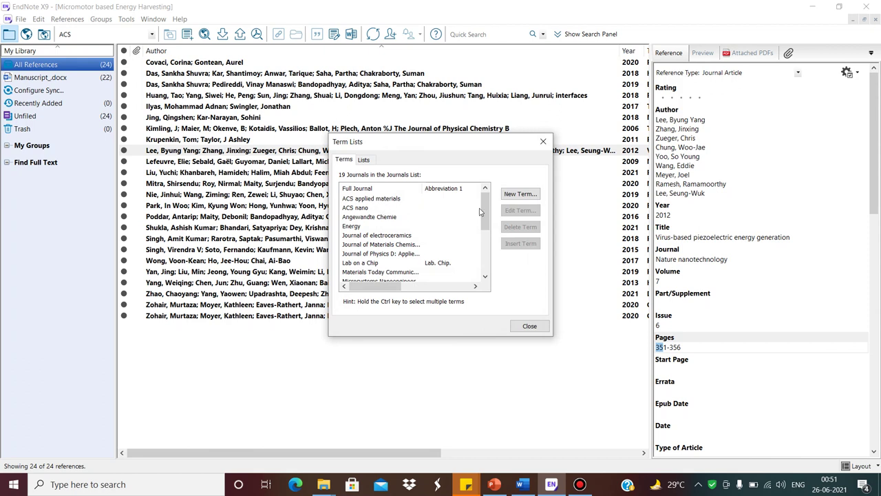
Step: Set Abbreviation 1 of the journal Nano letters to "Nano Lett."
drag(483, 205, 483, 209)
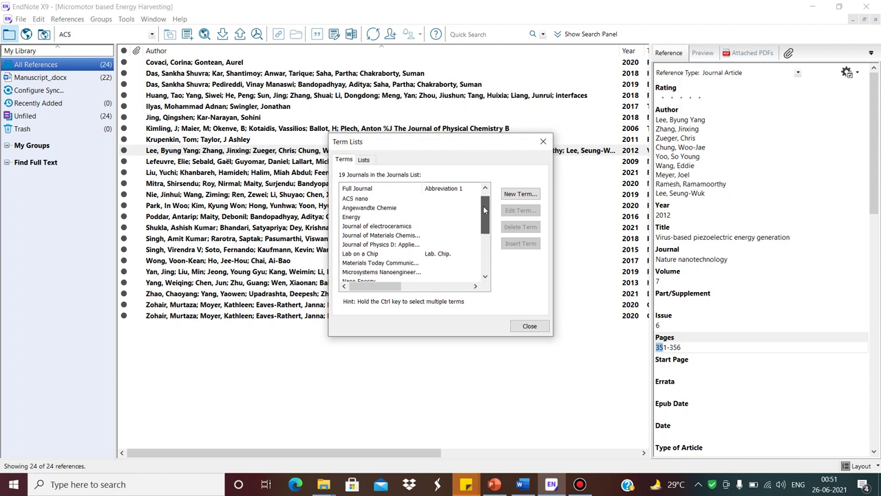
drag(483, 209, 486, 225)
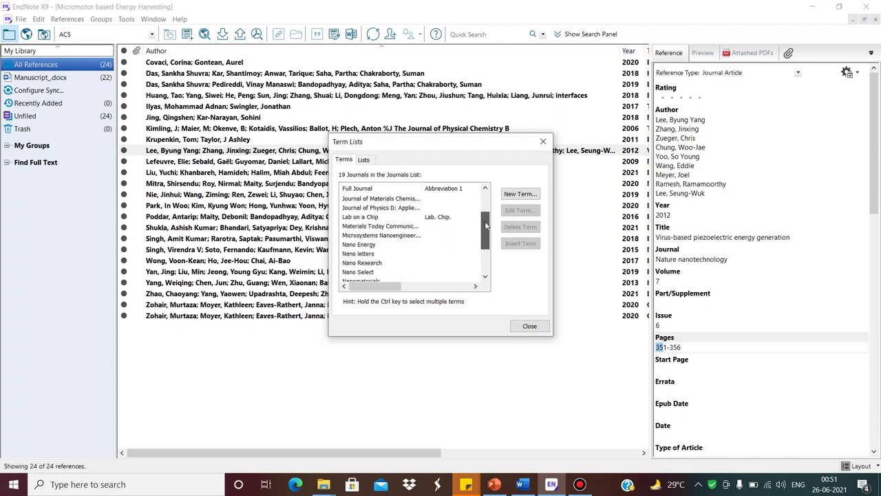
click(378, 255)
click(517, 211)
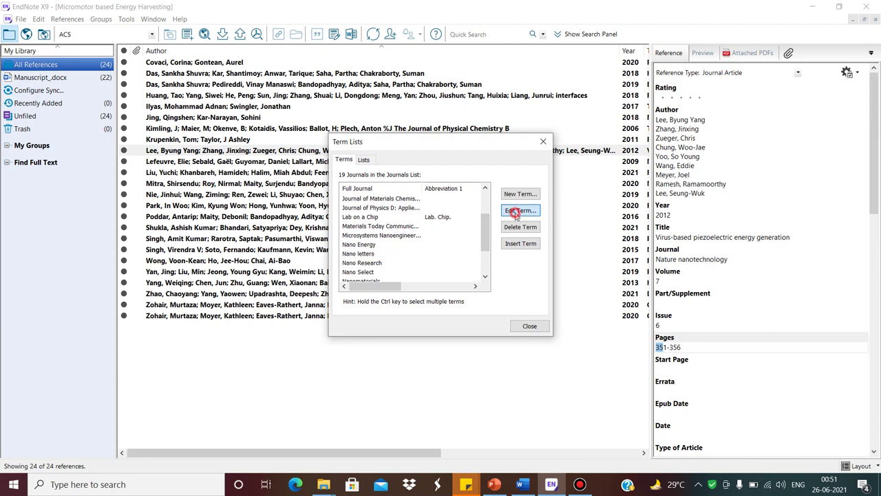
click(402, 213)
text(N)
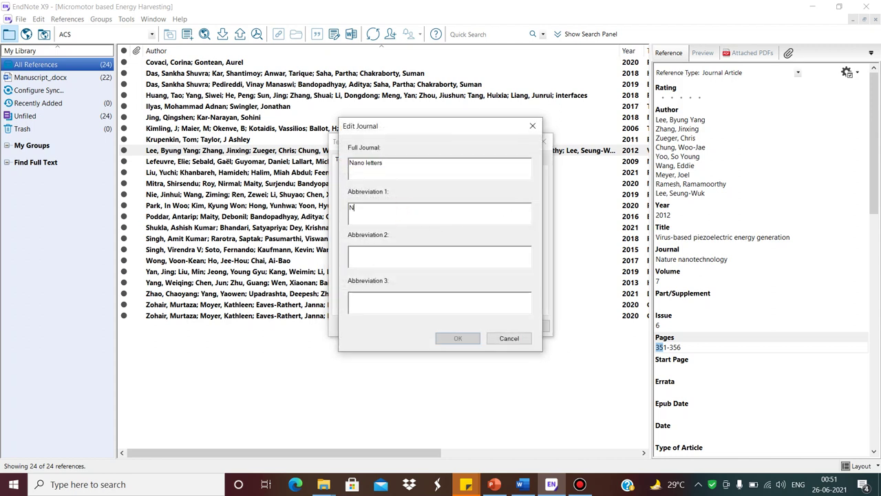
text(ano Lett.)
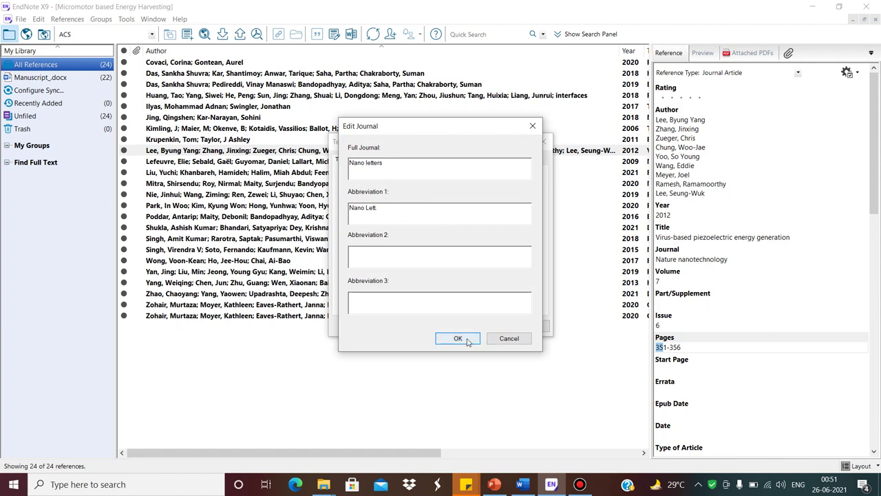
click(458, 337)
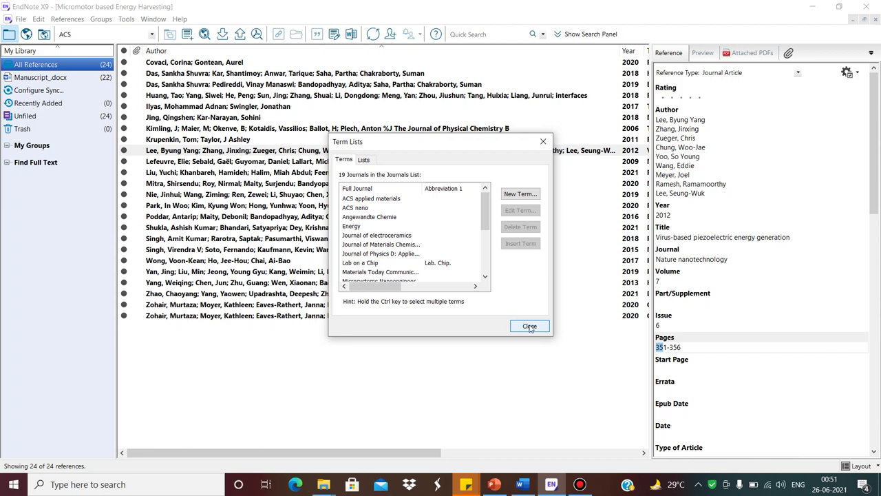
Step: Set Abbreviation 1 of the journal Nature communications to "Nat. Comm." and close the term list
click(483, 208)
drag(484, 208, 489, 247)
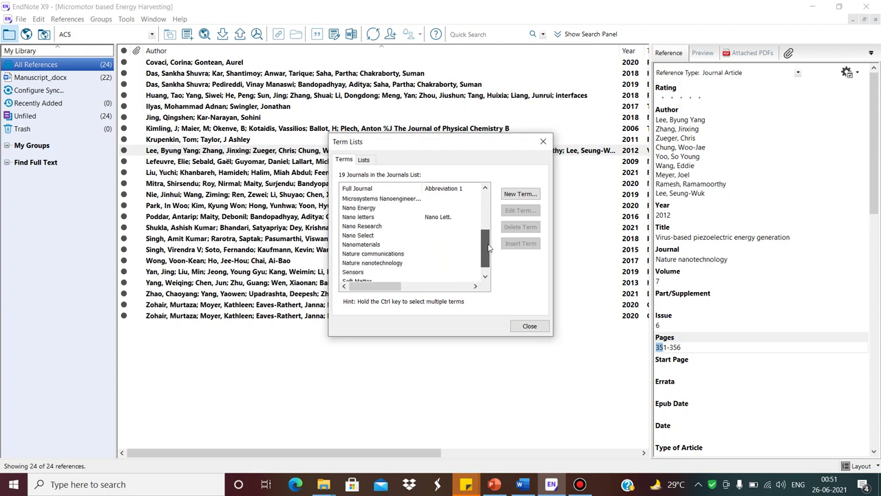
click(394, 254)
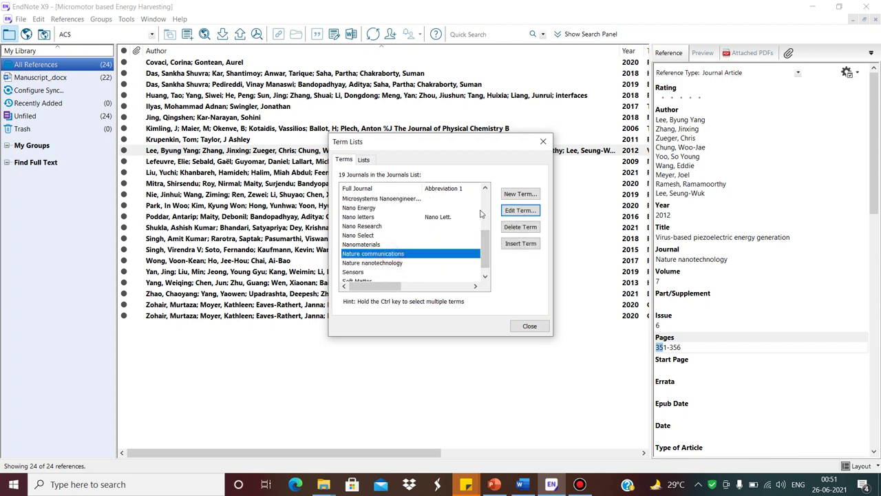
click(513, 213)
click(407, 209)
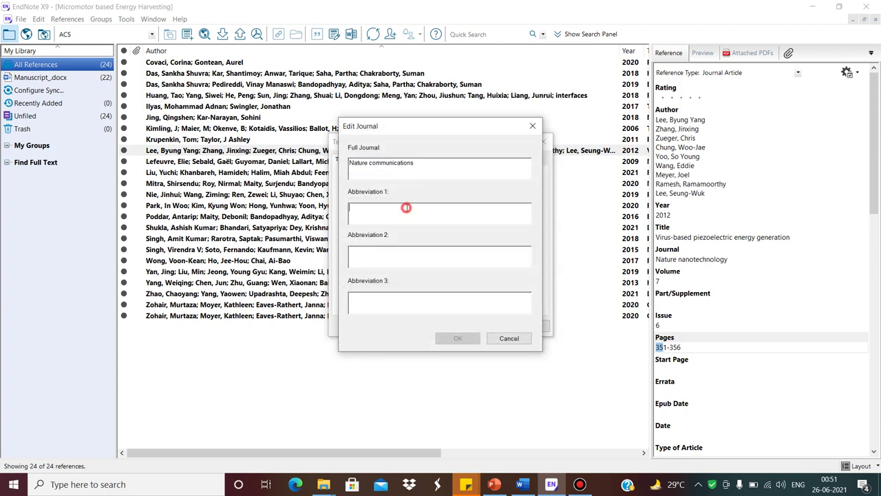
text(Nat. Comm.)
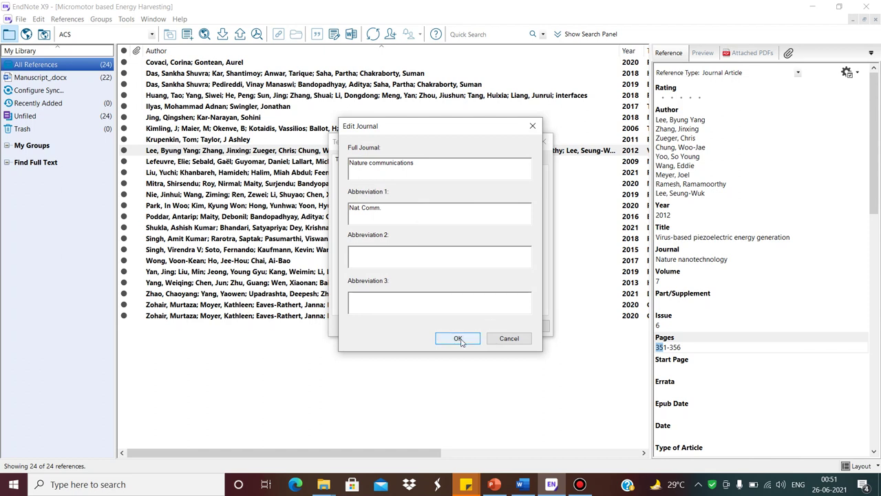
click(457, 338)
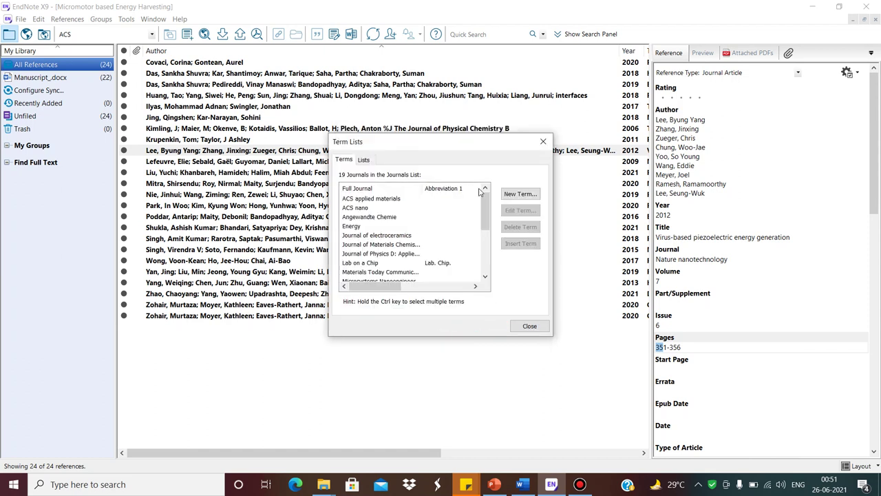
mouse_move(485, 199)
mouse_down()
mouse_move(484, 257)
mouse_move(484, 200)
mouse_up()
click(529, 325)
Step: Glance at the Word references, then reopen the ACS Omega output style in EndNote at its journal name settings
click(523, 484)
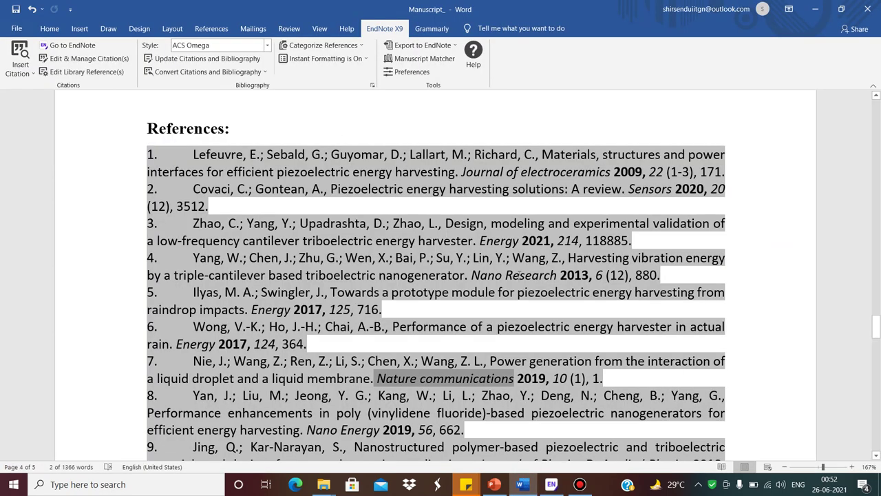
click(550, 483)
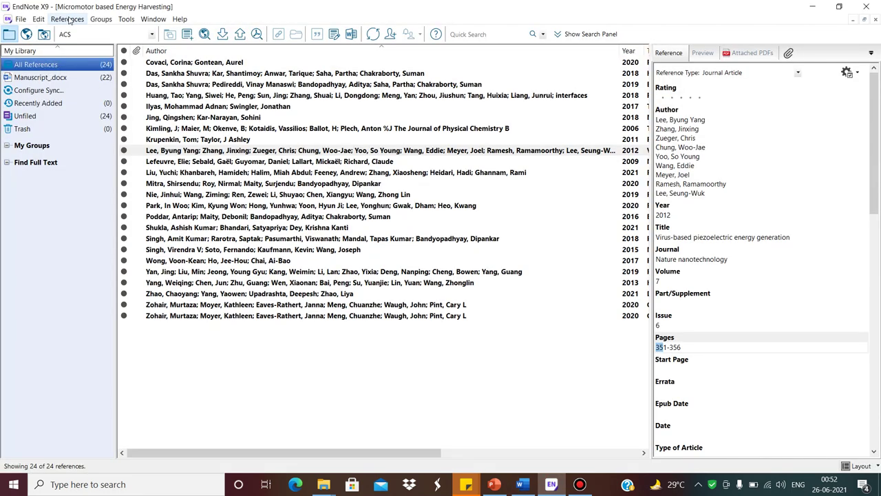
click(66, 19)
mouse_move(39, 20)
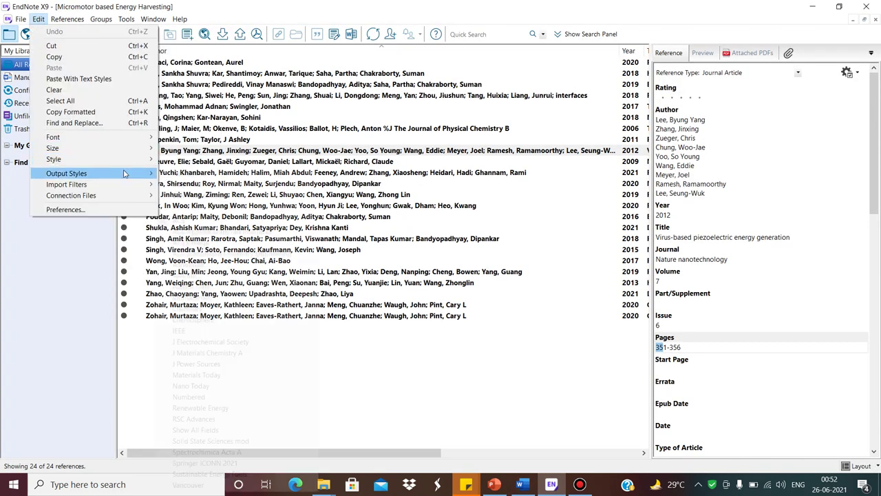
mouse_move(122, 173)
click(211, 195)
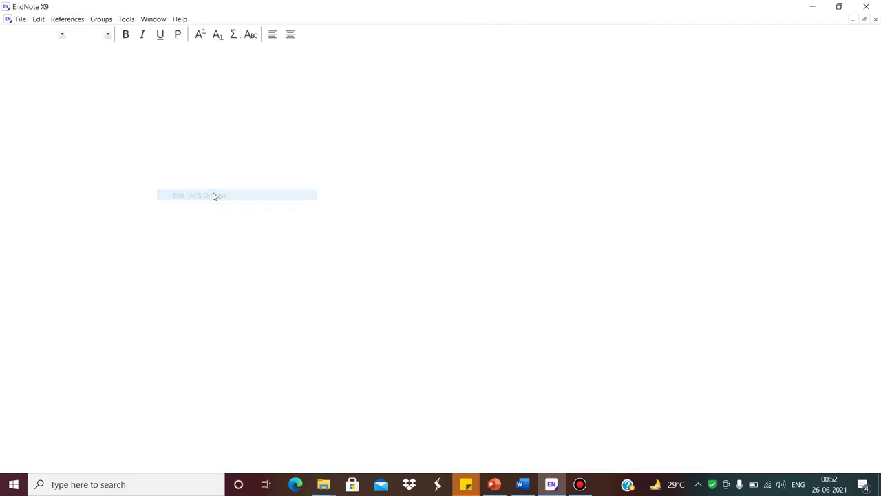
click(49, 91)
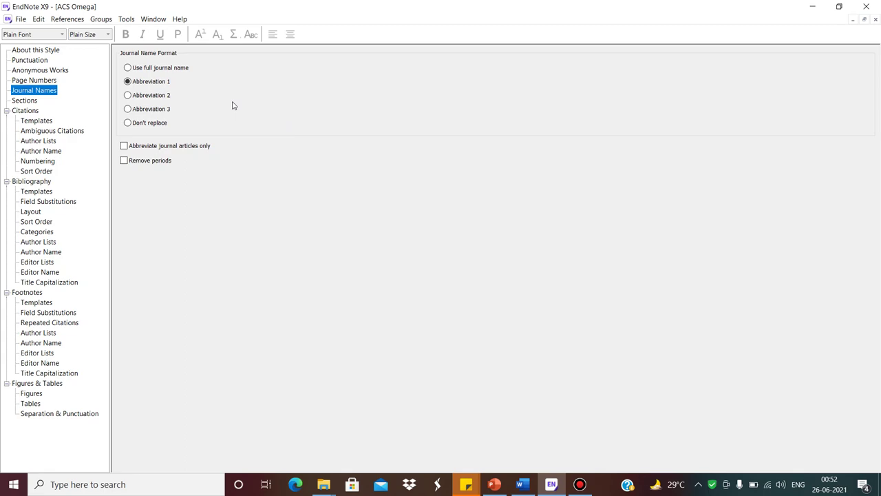
Step: Switch to the Word manuscript and update its citations and bibliography with the new journal abbreviations
click(522, 484)
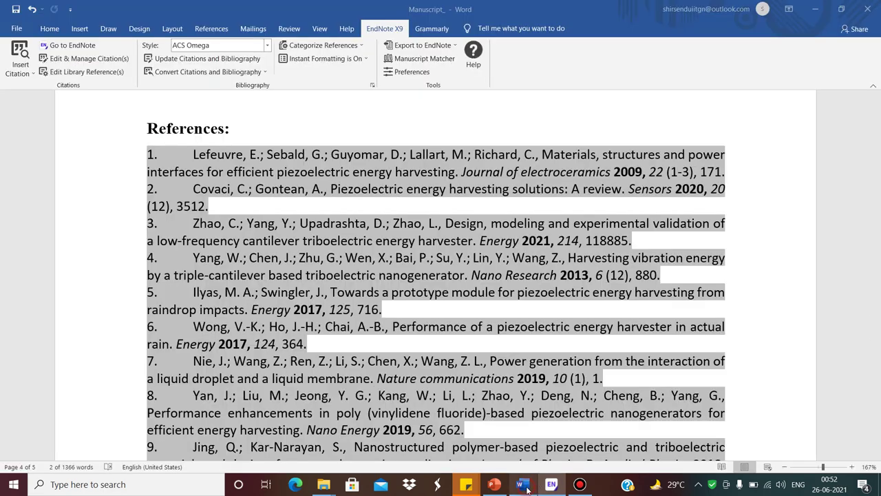
click(206, 59)
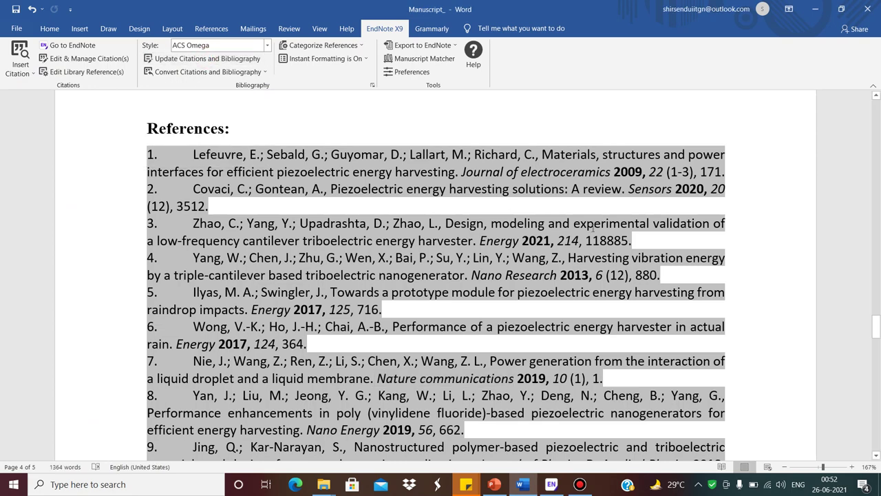
click(204, 61)
Step: Examine the journal abbreviations in the manuscript's reference list, searching the document for "Nano Lett." and "lab"
drag(876, 327, 876, 352)
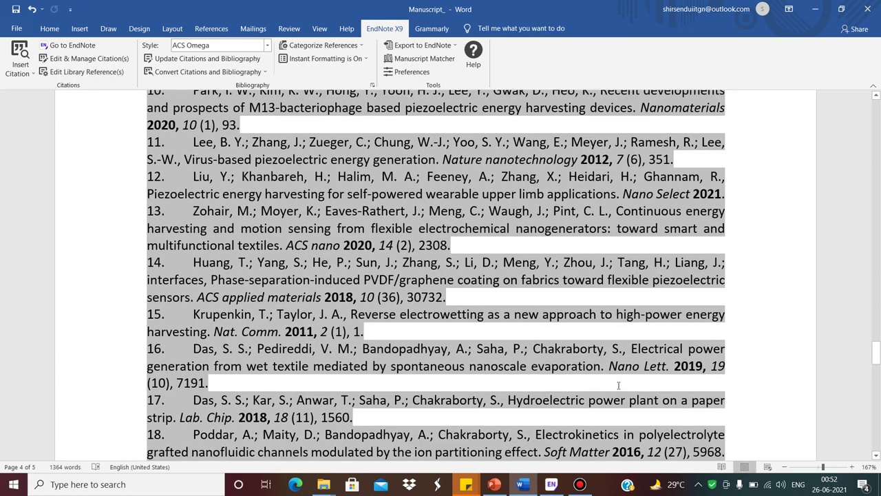
drag(876, 351, 876, 347)
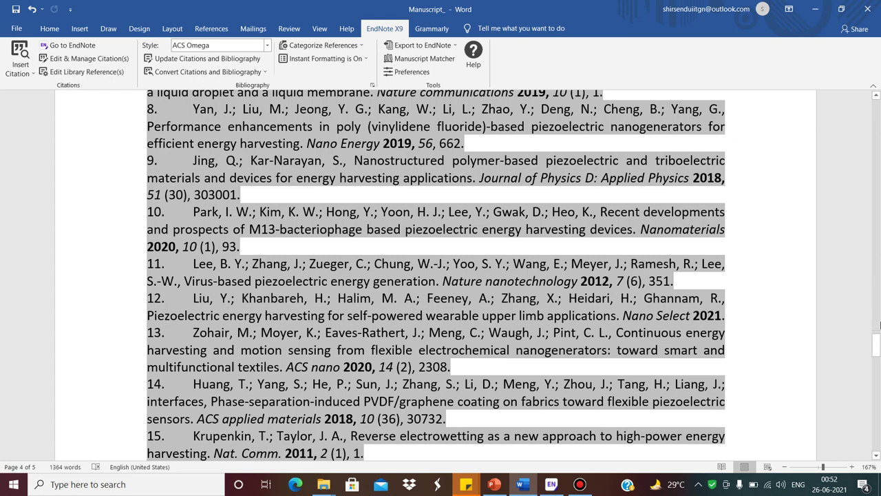
drag(878, 341, 878, 347)
drag(609, 403, 671, 401)
key(ctrl+c)
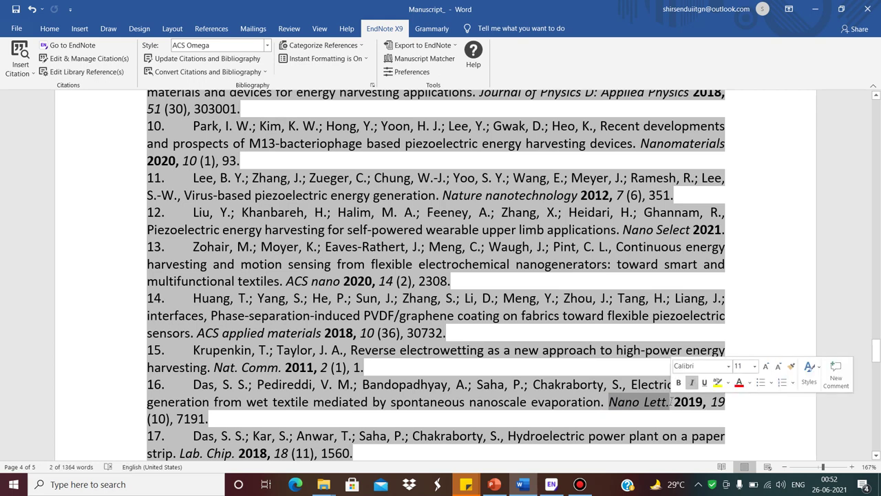
drag(877, 350, 871, 331)
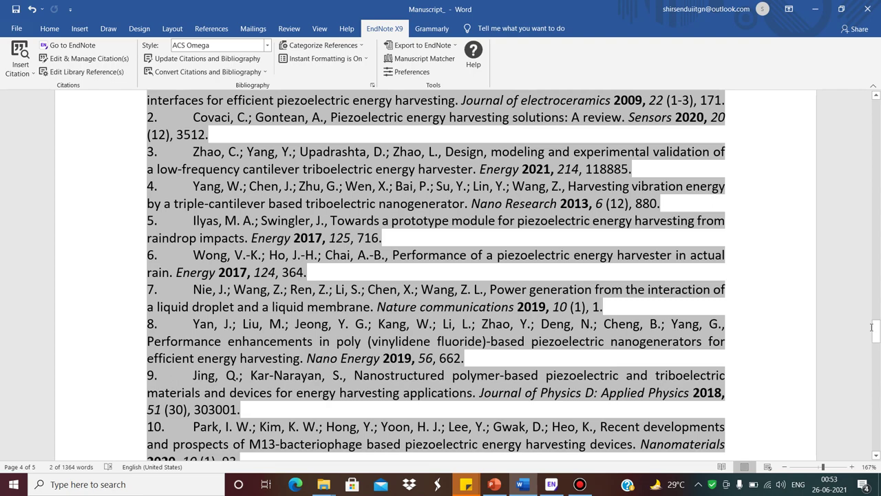
key(ctrl+f)
key(ctrl+v)
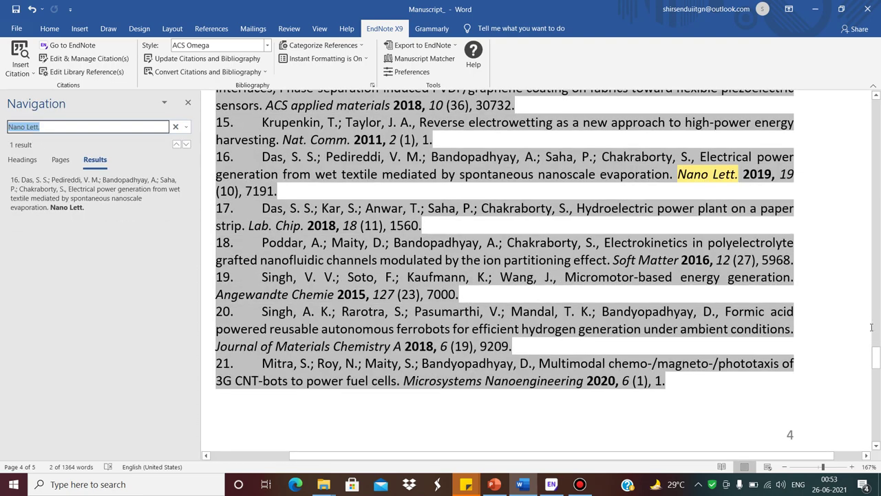
text(lab ch)
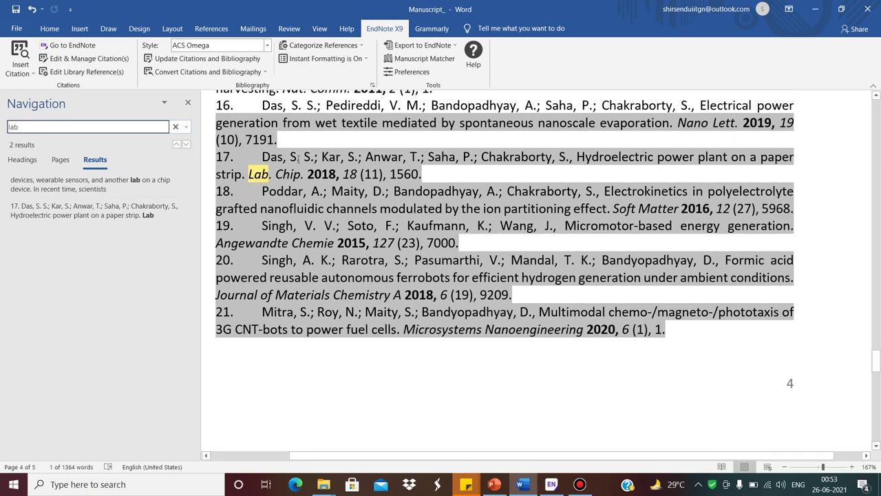
click(185, 105)
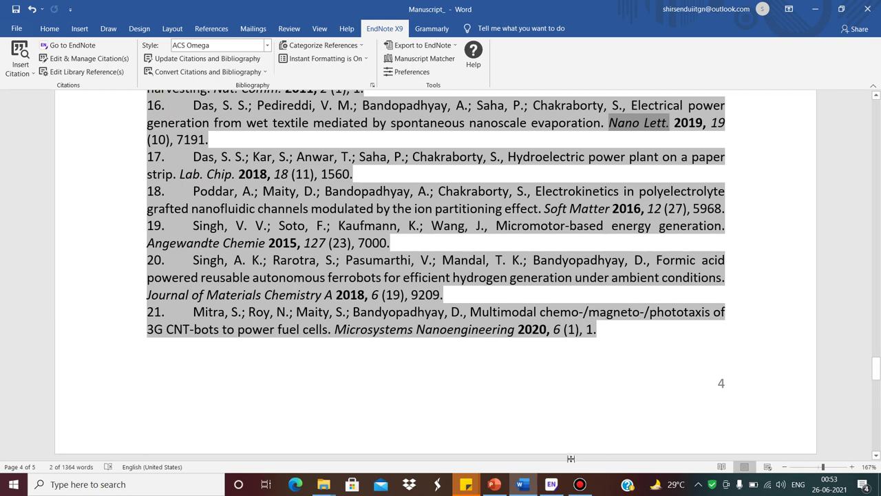
Step: In EndNote, set the ACS Omega style to use the full journal name and save it, ending back in the Word manuscript
click(552, 484)
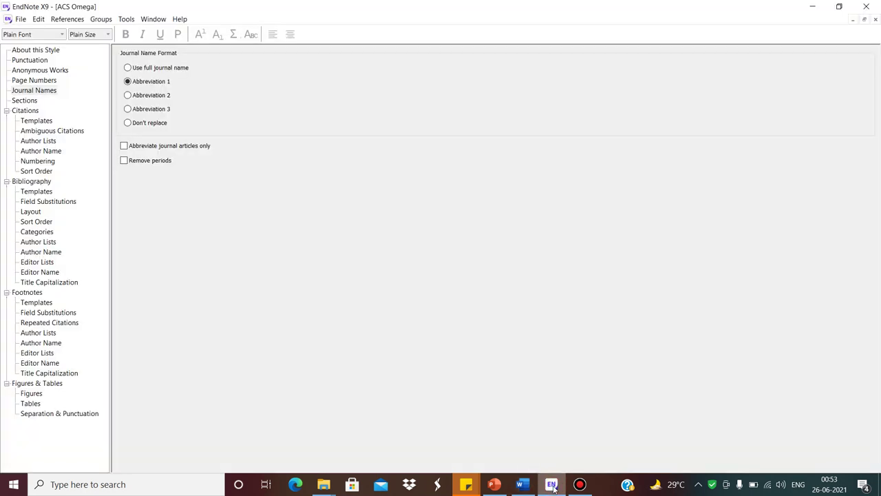
click(128, 68)
click(21, 19)
click(65, 92)
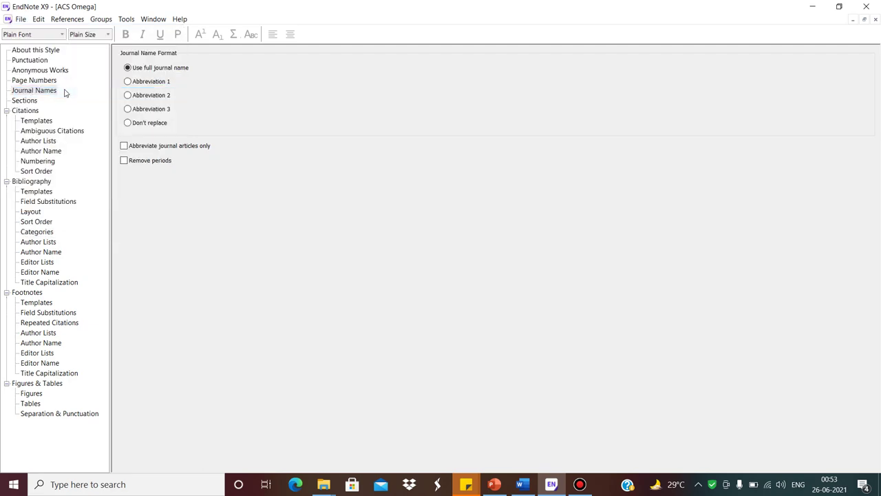
click(523, 485)
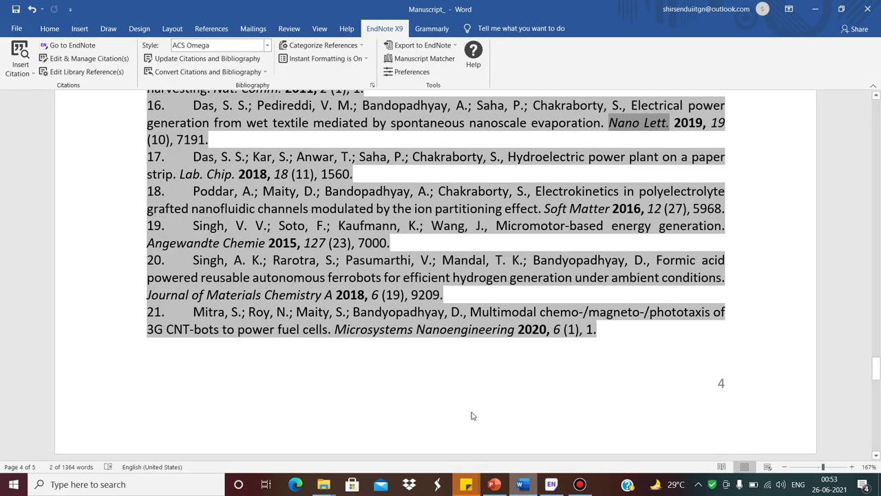
Step: Update the manuscript's citations and bibliography to apply the full journal names
click(230, 59)
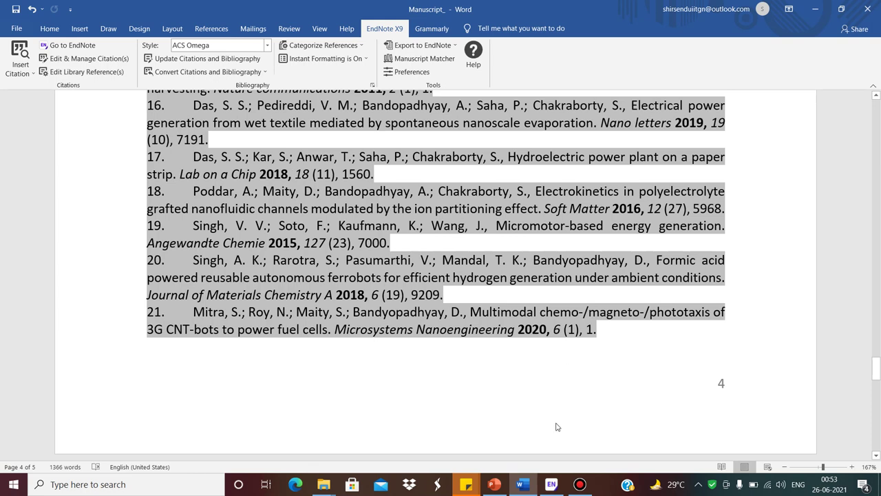
Step: In EndNote, set the ACS Omega journal name format to Abbreviation 1 and save it, then update the Word manuscript's citations and bibliography
click(551, 485)
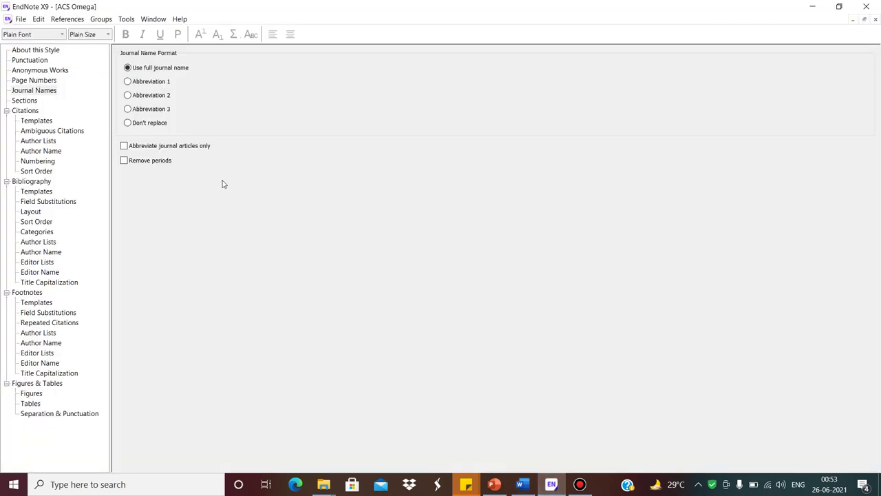
click(127, 82)
click(20, 20)
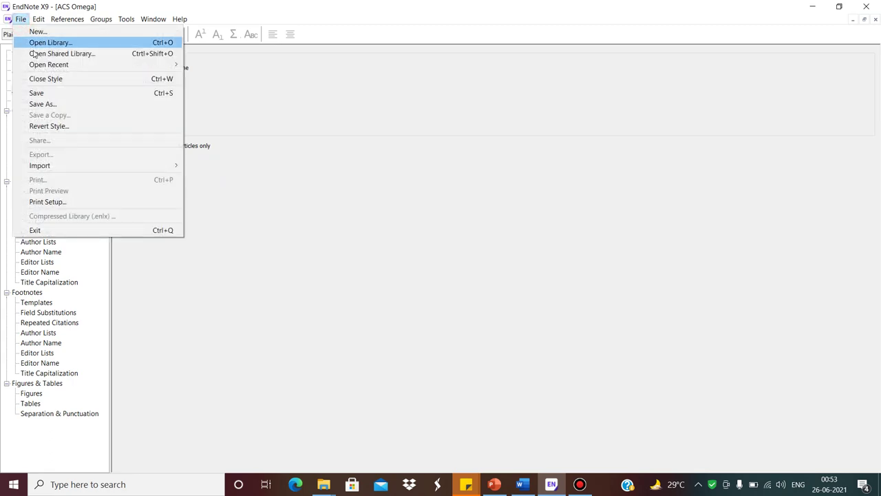
click(49, 94)
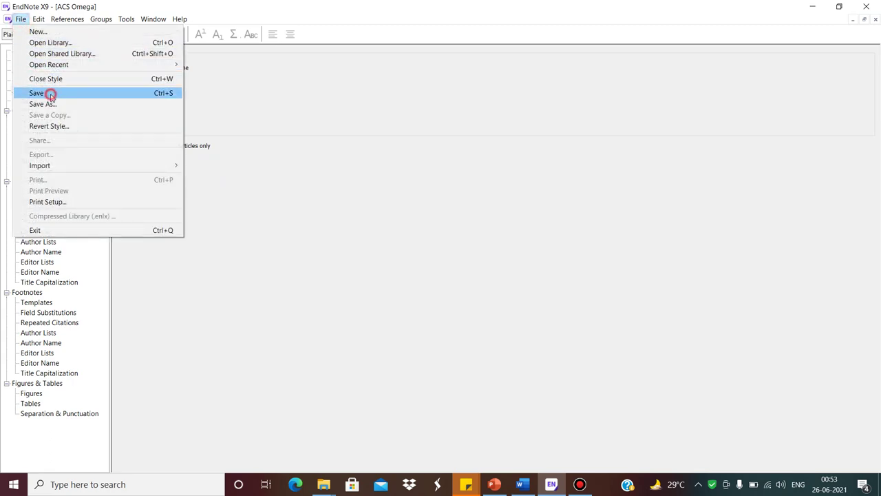
click(523, 484)
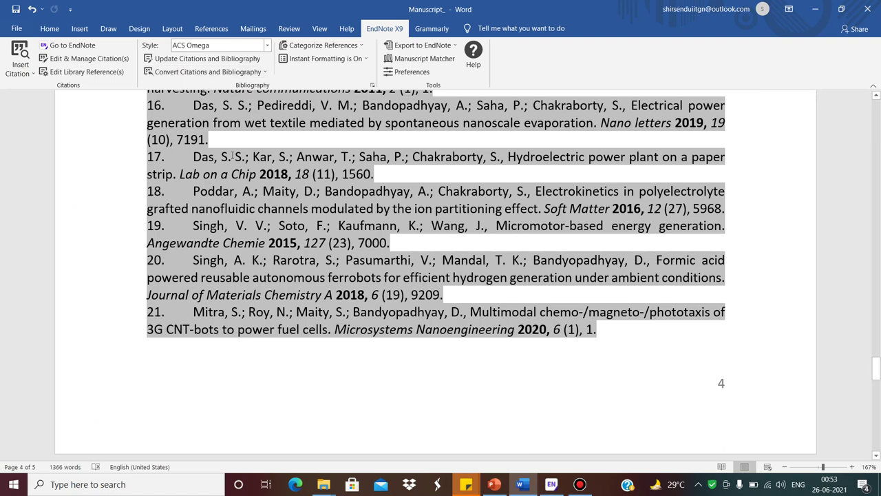
click(187, 60)
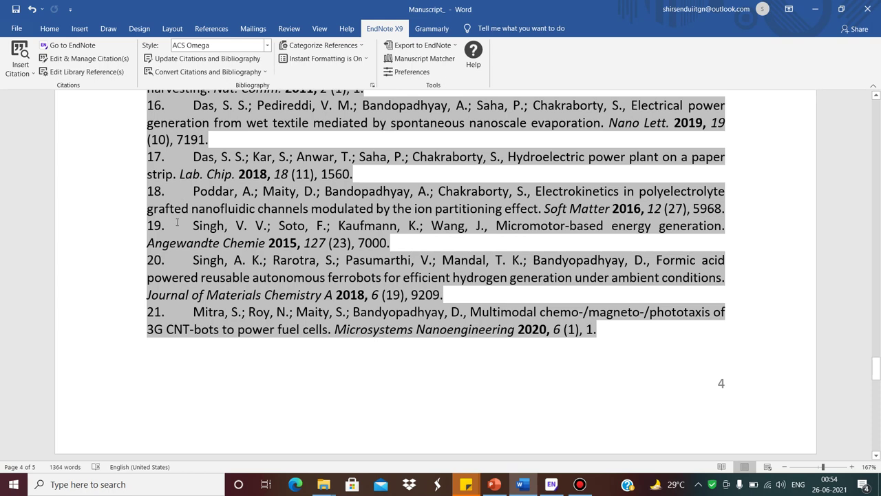
Step: Switch to EndNote and open the bibliography templates of the ACS Omega style
click(557, 487)
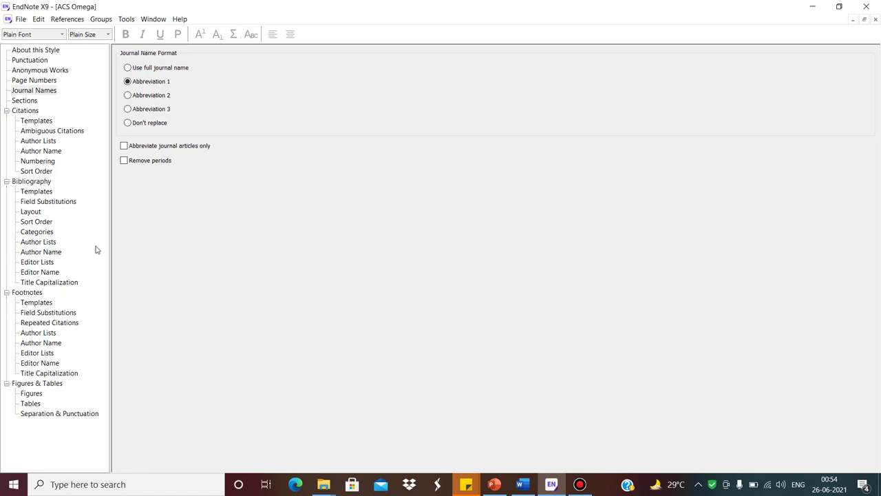
click(36, 182)
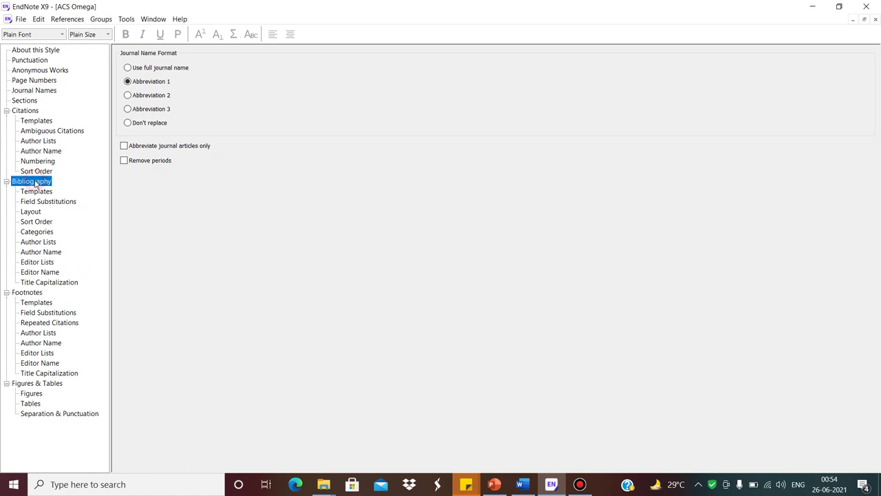
click(36, 192)
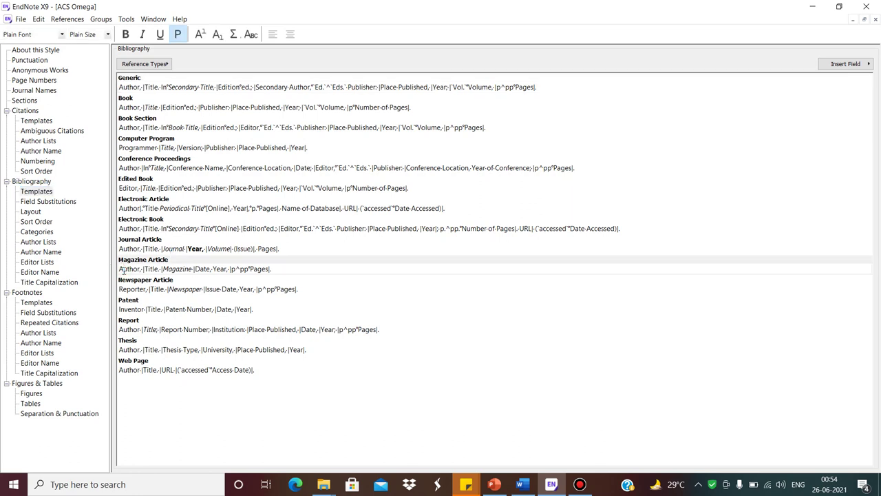
Step: Delete the separator after Author in the Magazine Article template and put it back
key(Right)
key(Right)
key(Right)
key(BackSpace)
key(BackSpace)
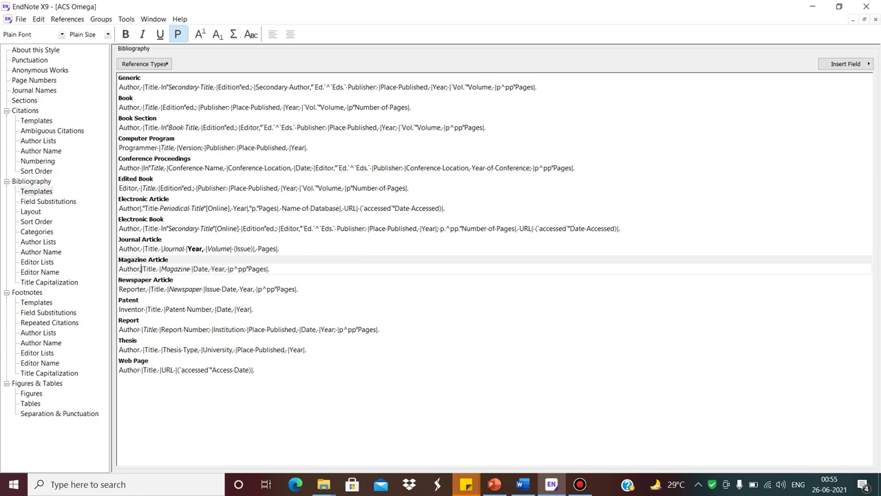
text(,·)
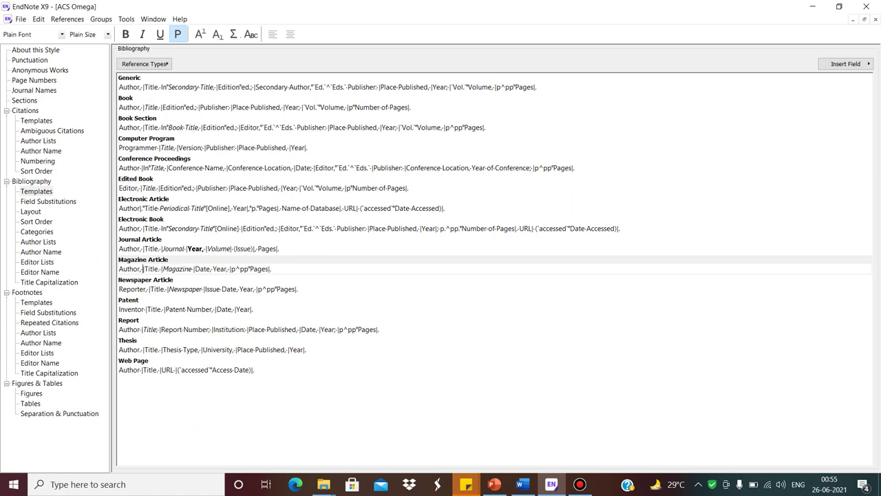
Step: Examine the order, separators and formatting of the fields in the Magazine Article and Journal Article bibliography templates
key(Right)
key(Right)
key(Right)
key(Right)
key(Right)
key(Right)
click(139, 249)
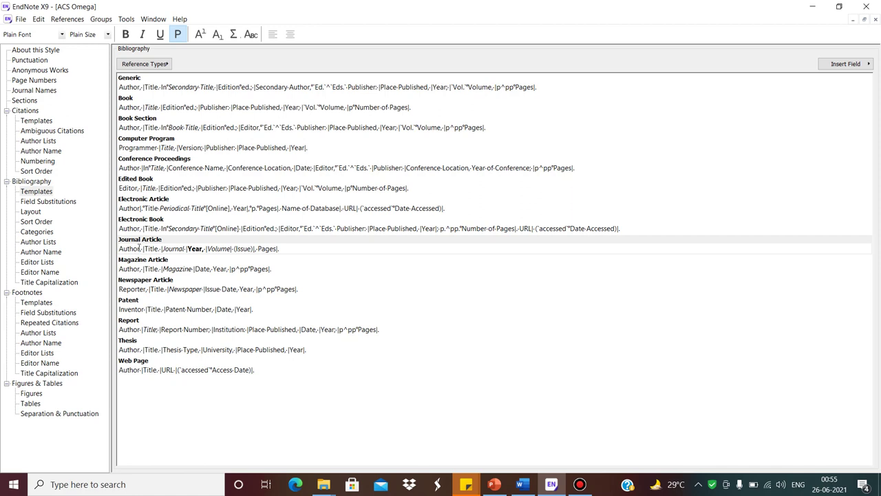
key(Right)
key(Right)
key(Right)
key(Right)
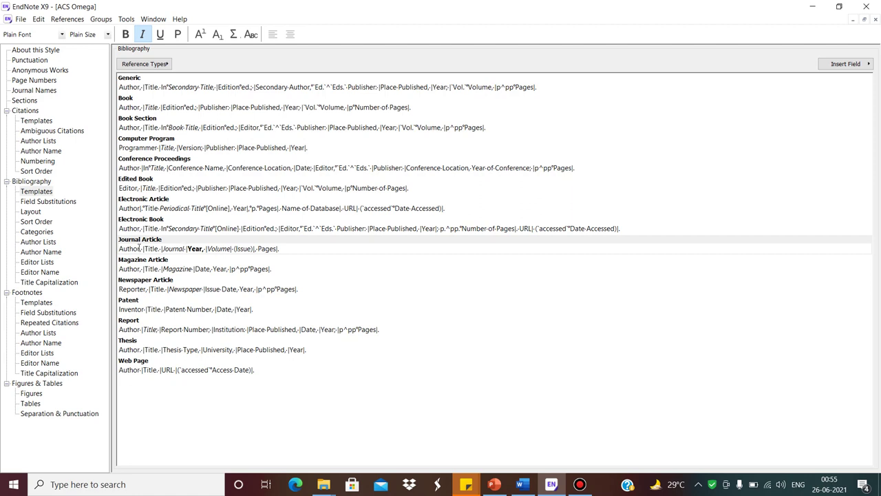
key(Right)
key(Right)
key(Right)
key(Right)
key(Right)
key(Right)
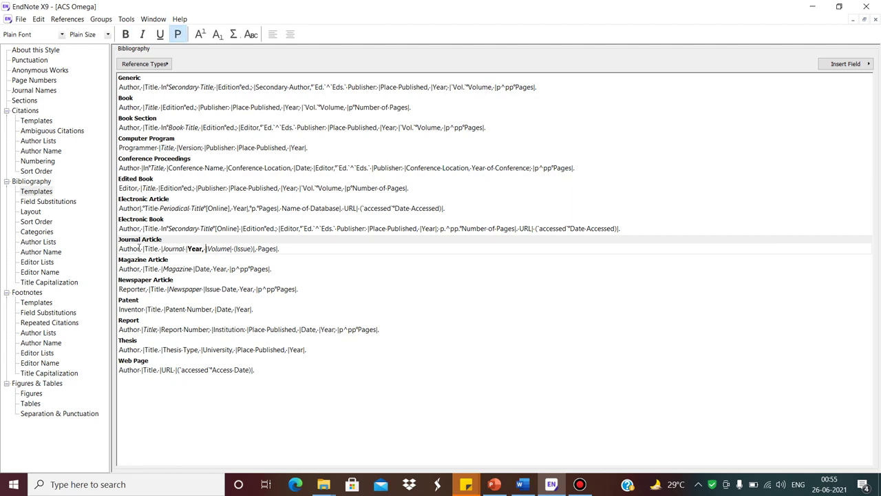
key(Right)
key(Right)
key(Right)
key(Right)
key(Right)
key(Right)
key(Right)
key(Right)
key(Right)
key(Right)
key(Right)
Step: Switch to the Word manuscript and check the formatting of the journal name in reference 20 and the year in reference 17
click(522, 484)
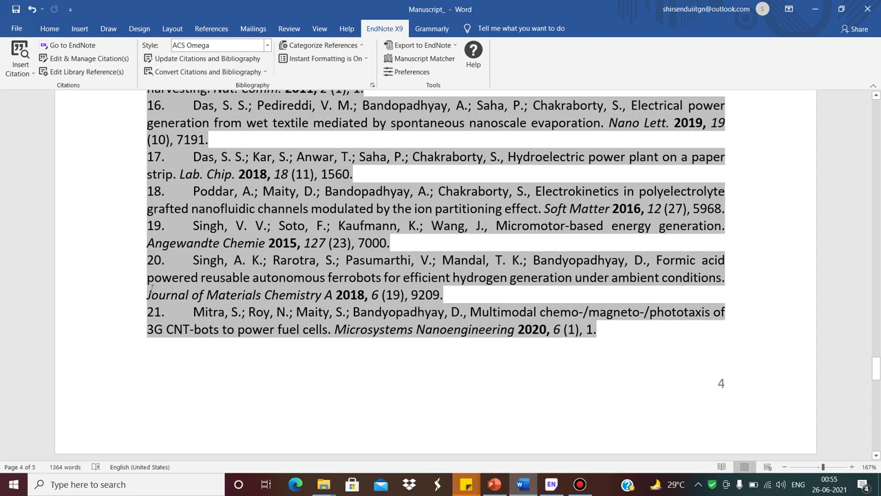
drag(147, 295, 332, 303)
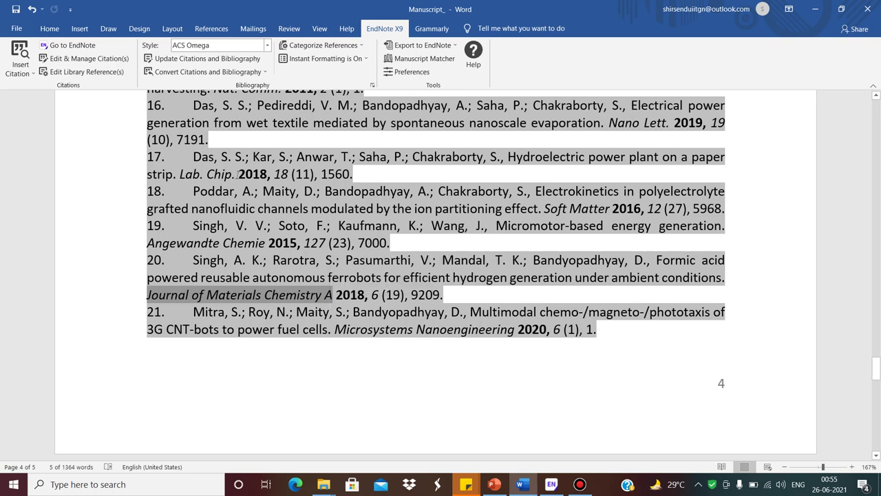
drag(236, 174, 268, 175)
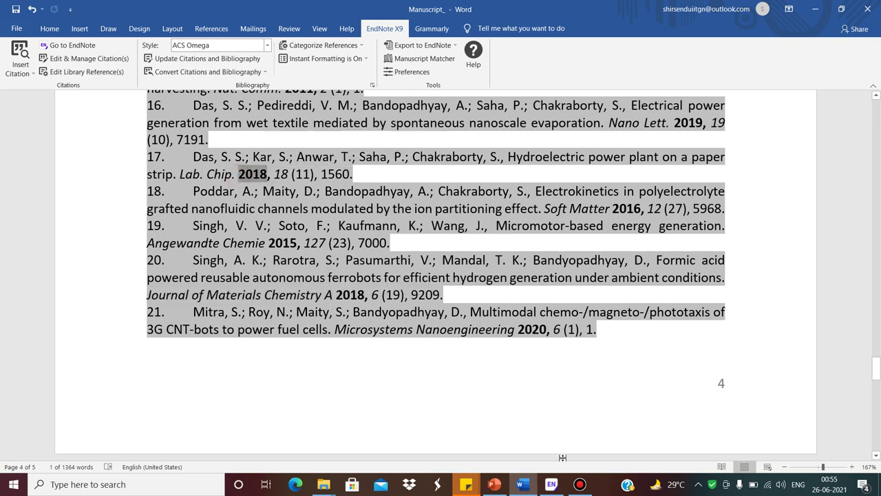
Step: In EndNote, remove the bold formatting from Year in the Journal Article bibliography template and save the style
click(551, 484)
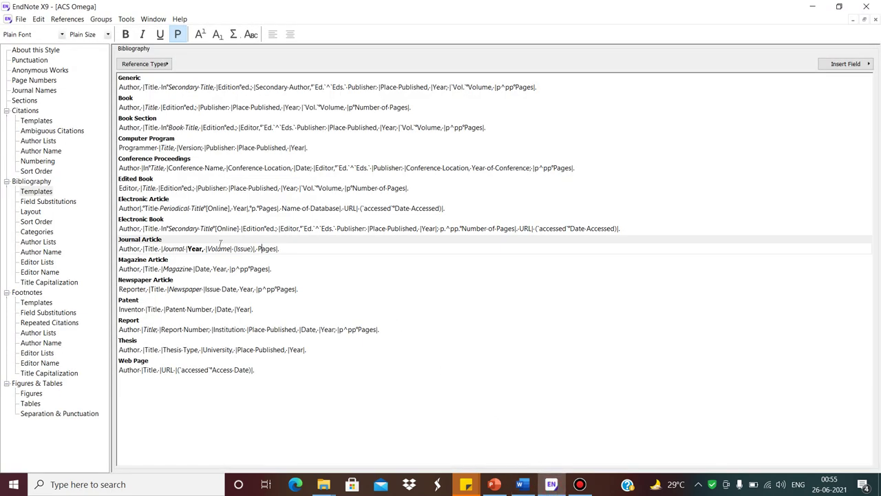
drag(188, 249, 201, 251)
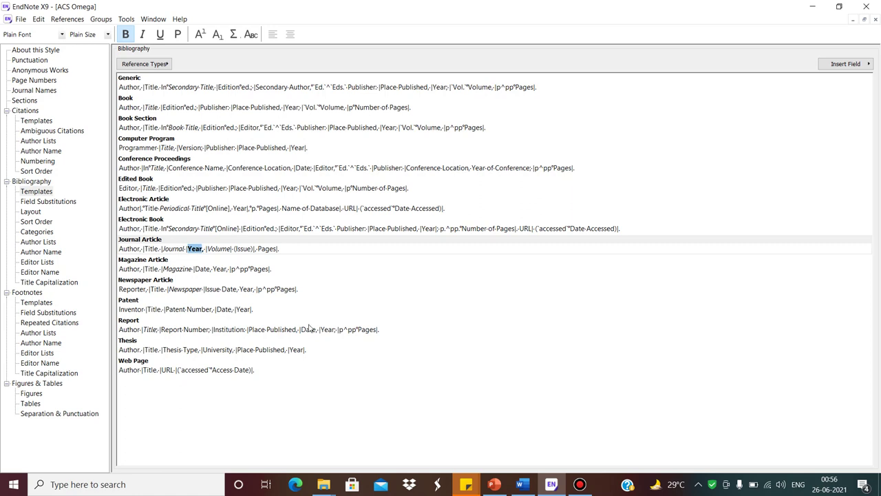
key(ctrl+b)
key(ctrl+b)
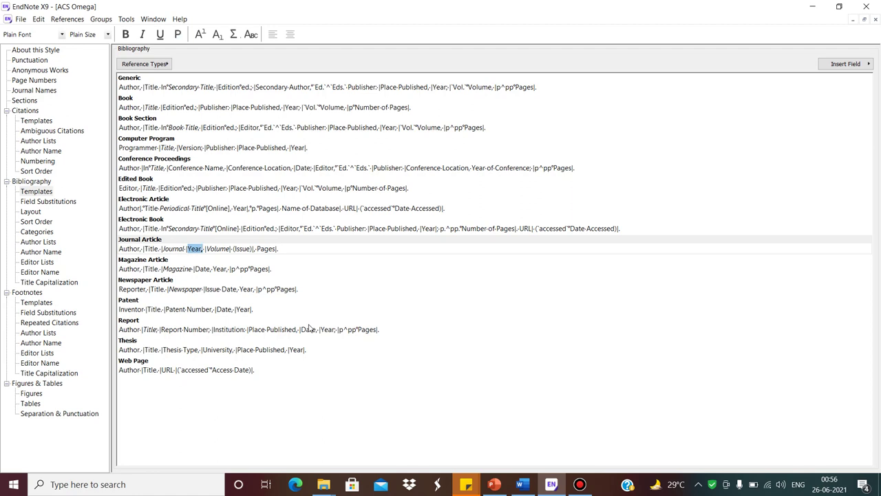
key(ctrl+b)
key(ctrl+b)
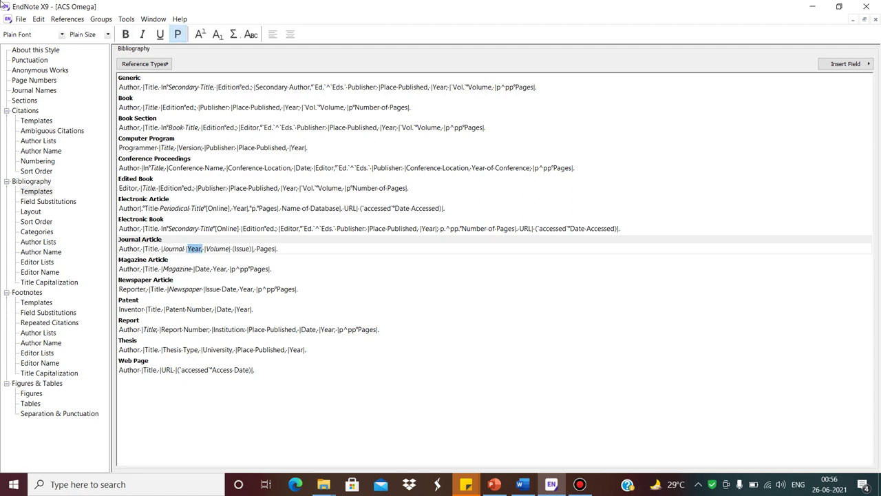
click(20, 18)
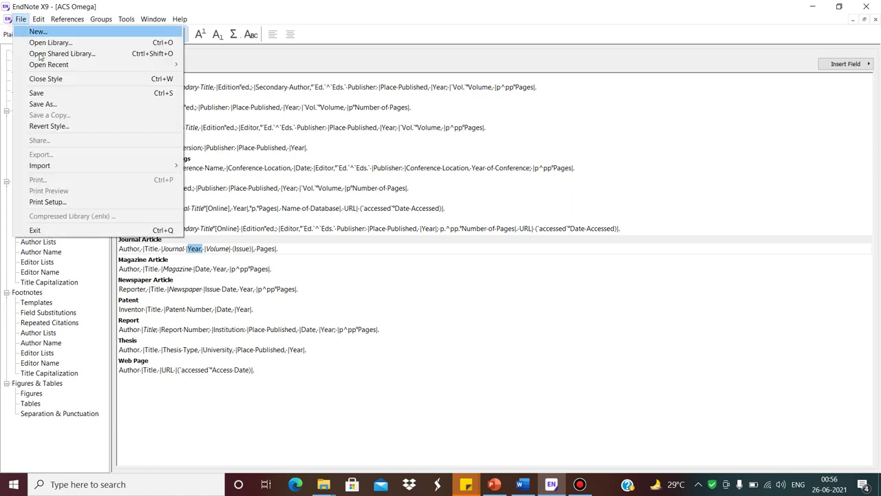
click(49, 97)
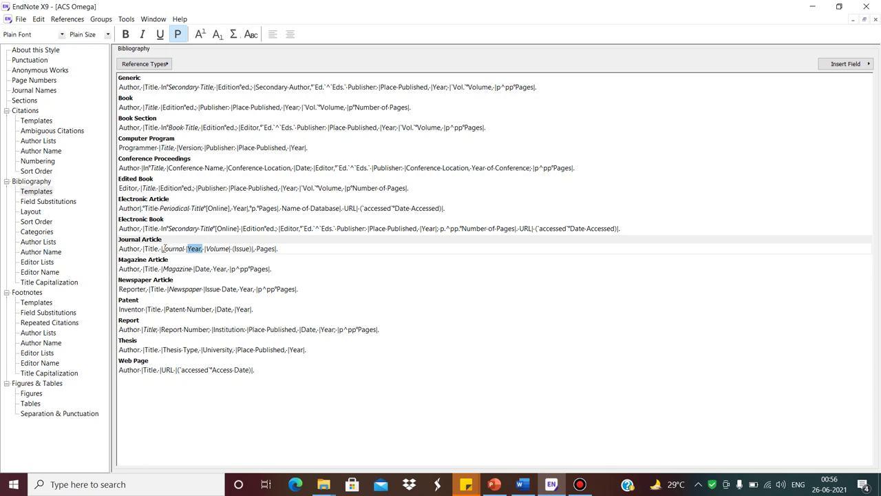
Step: Remove the italics from Journal in the Journal Article bibliography template and save the style
drag(165, 249, 187, 249)
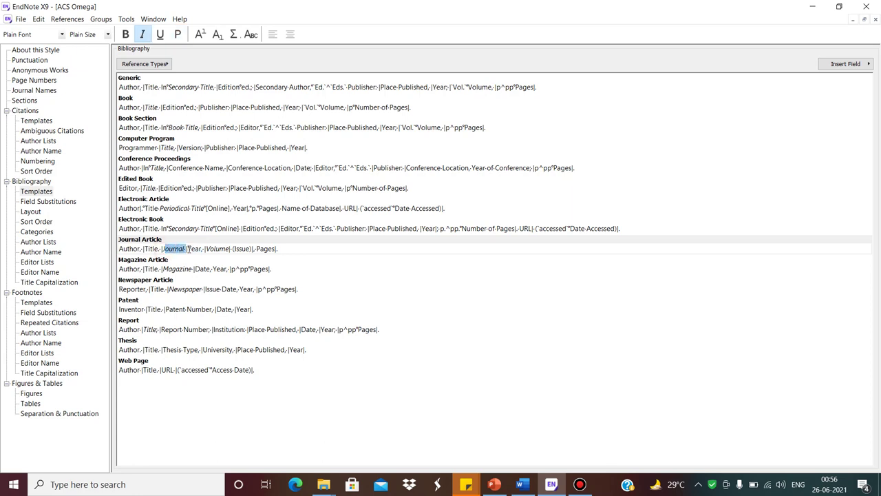
click(187, 249)
drag(162, 248, 189, 248)
key(ctrl+i)
click(21, 19)
click(46, 92)
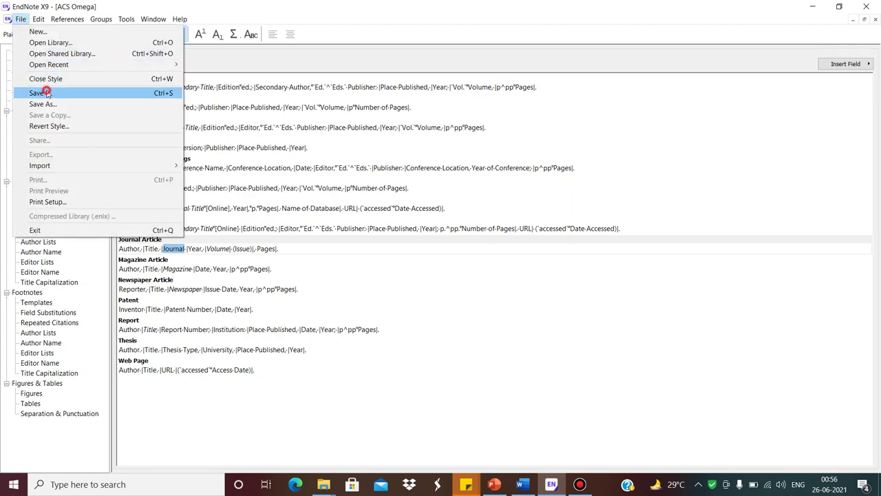
Step: Update the citations and bibliography in the Word manuscript, and check the journal name and year formatting in reference 19
click(521, 484)
click(188, 61)
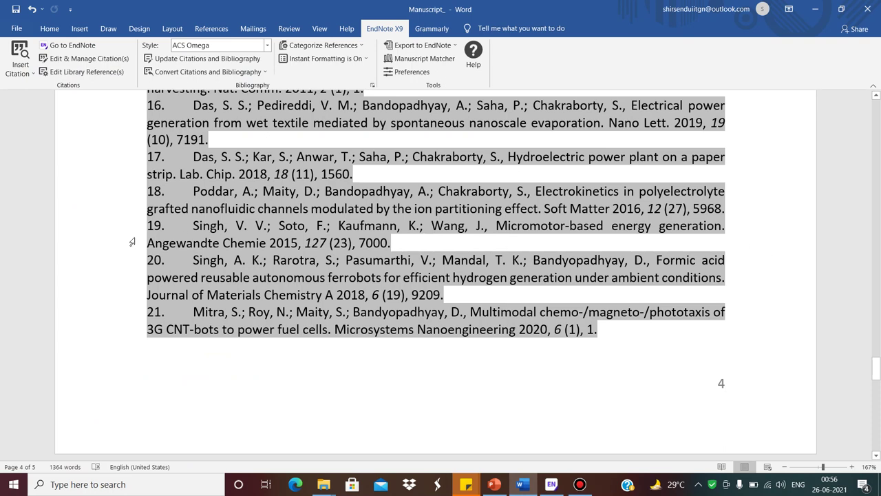
drag(146, 242, 267, 243)
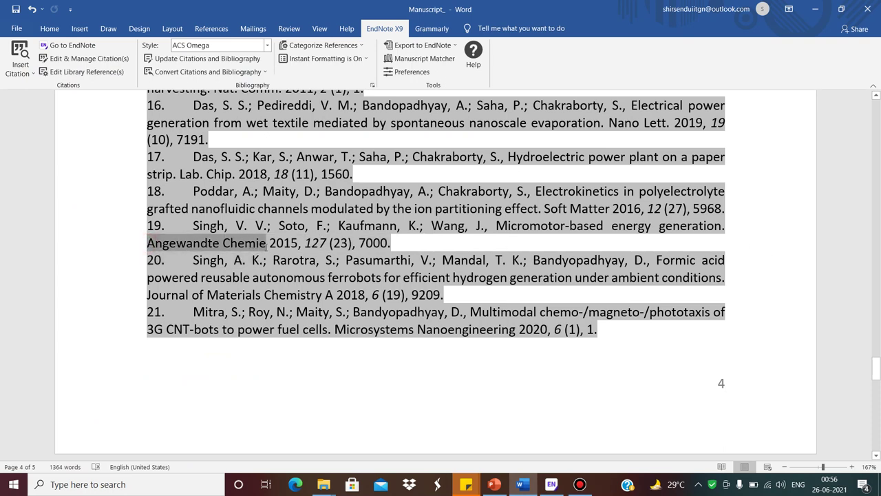
click(269, 243)
drag(271, 242, 300, 247)
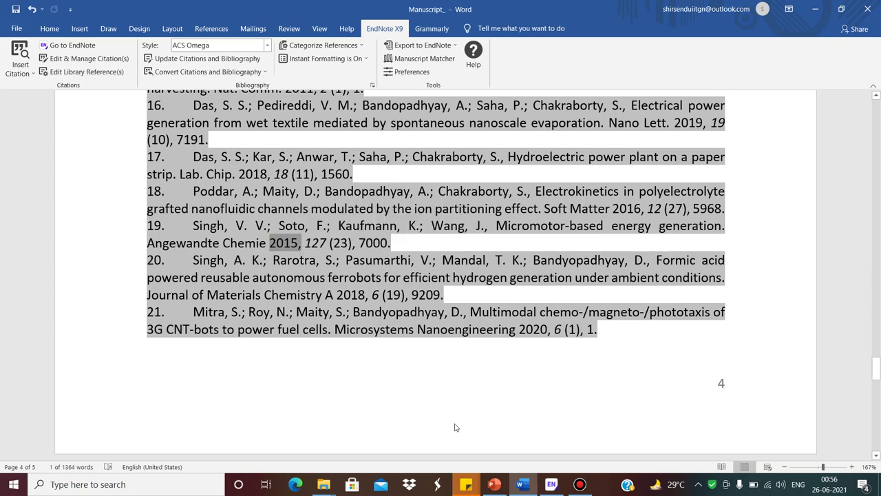
Step: In EndNote, restore italics to Journal and bold to Year in the Journal Article bibliography template, and save the style
click(552, 484)
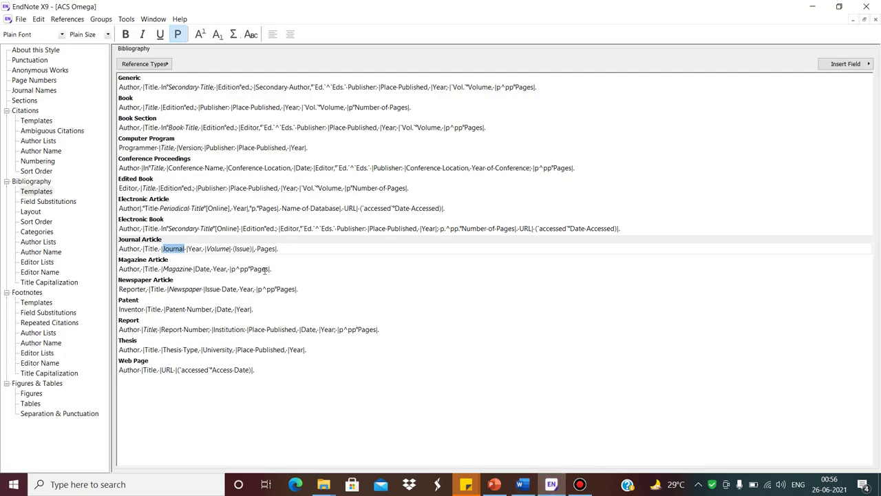
key(ctrl+i)
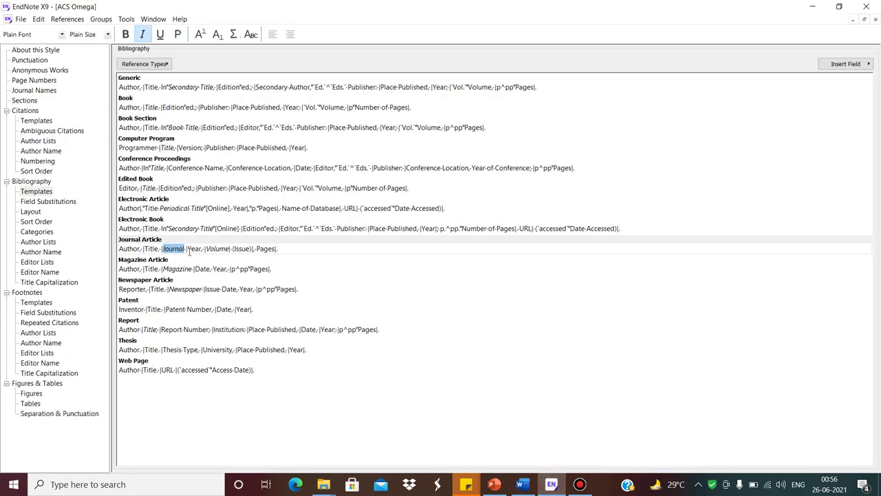
click(189, 252)
key(shift+Right)
key(shift+Right)
key(shift+Right)
key(shift+Right)
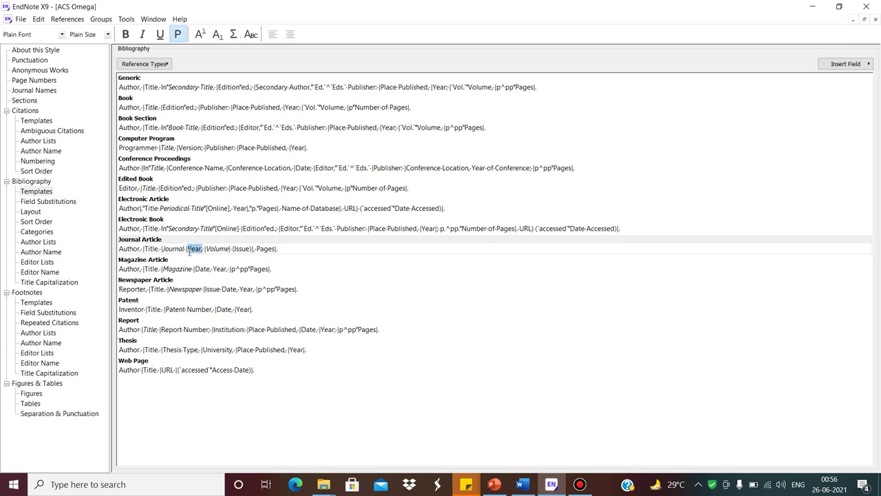
key(ctrl+b)
click(20, 19)
click(41, 92)
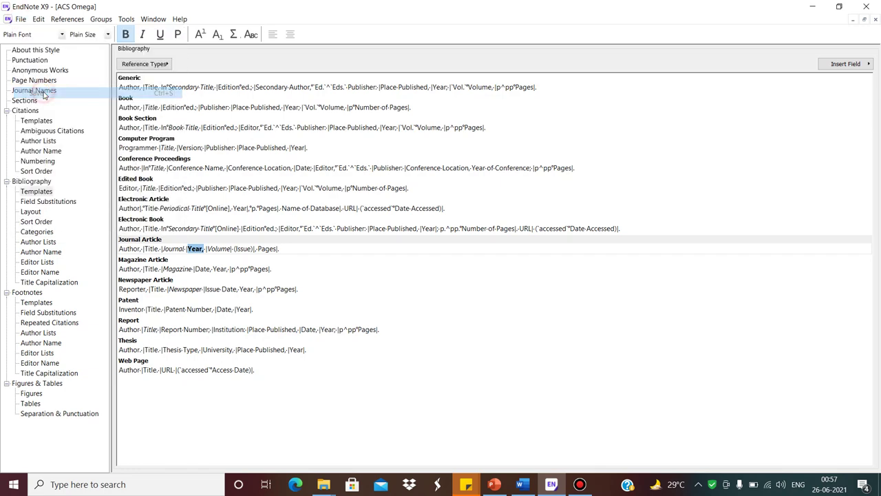
Step: Update the Word manuscript's citations and bibliography with the restored journal and year formatting, then return to the EndNote templates
click(521, 484)
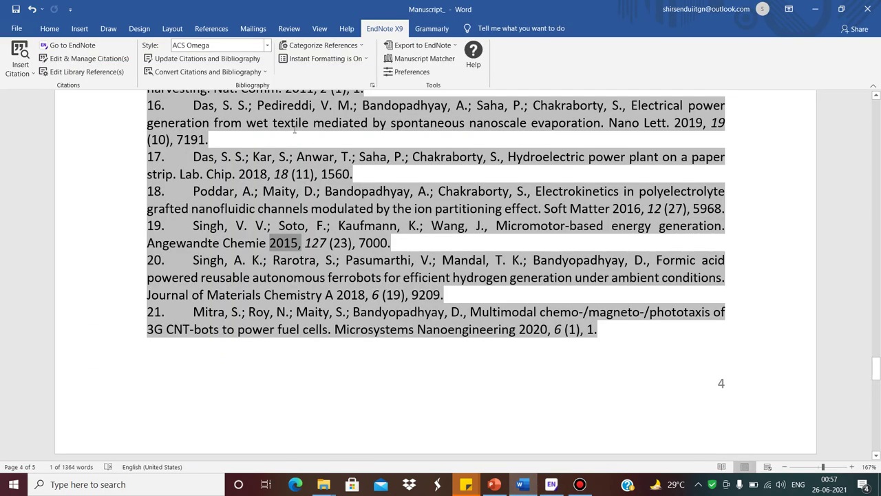
click(179, 60)
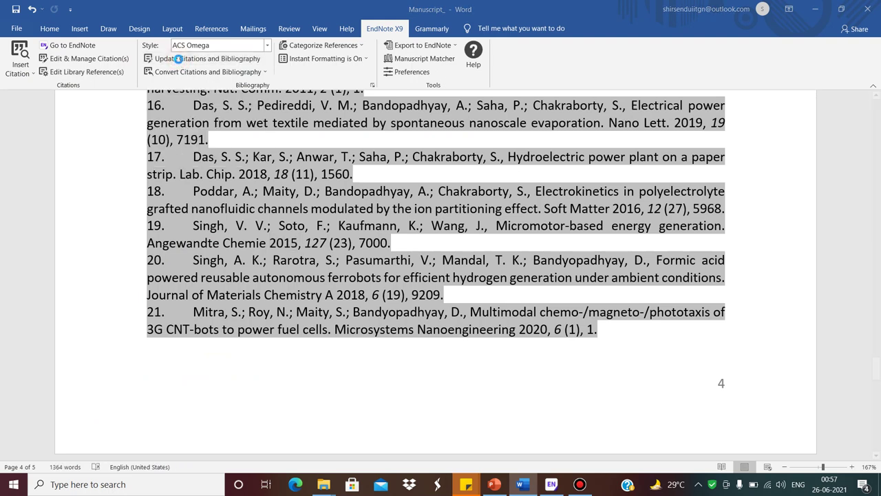
click(179, 60)
click(555, 484)
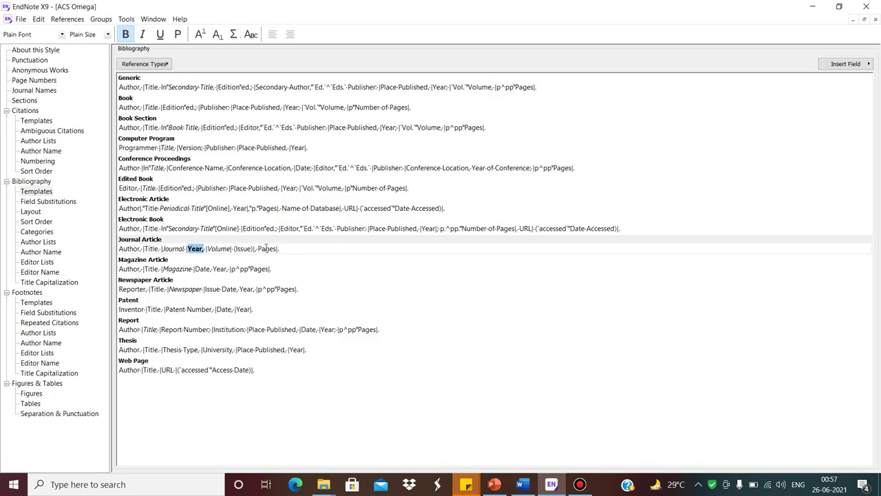
Step: Save the edited style under the name ACS Omega, replacing the existing style
click(21, 19)
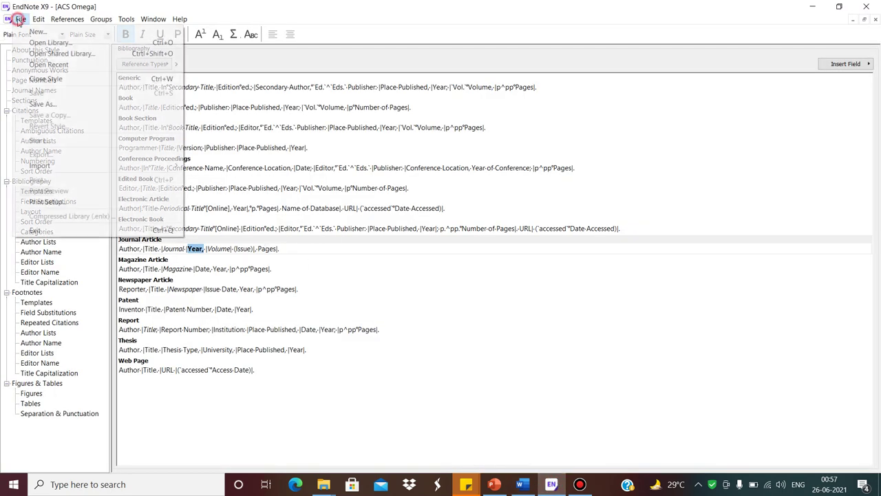
click(44, 104)
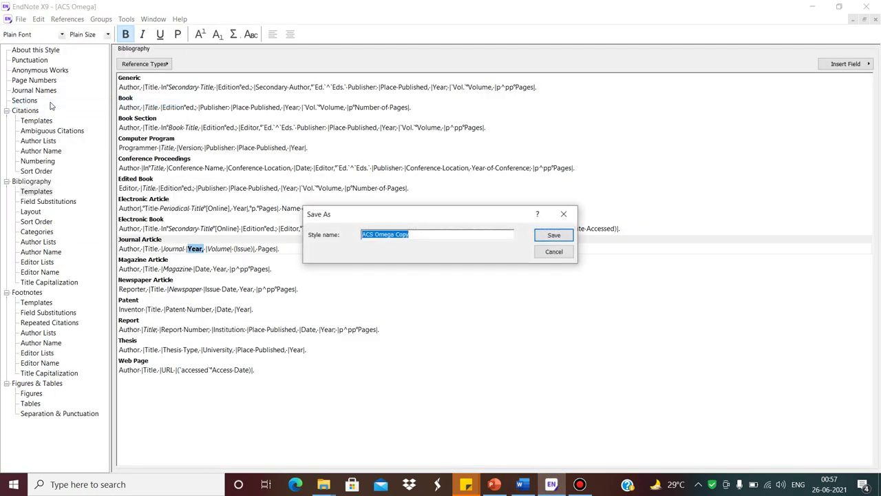
click(420, 235)
key(BackSpace)
key(BackSpace)
key(BackSpace)
key(BackSpace)
key(BackSpace)
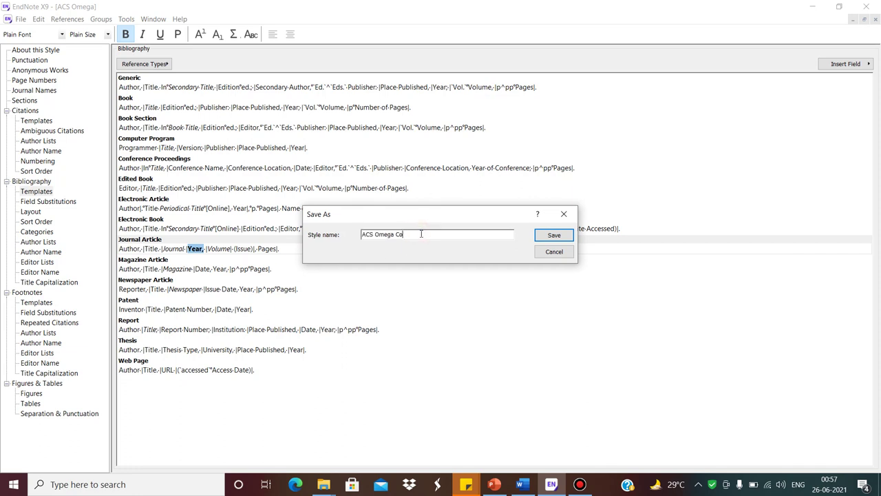
click(556, 235)
click(430, 267)
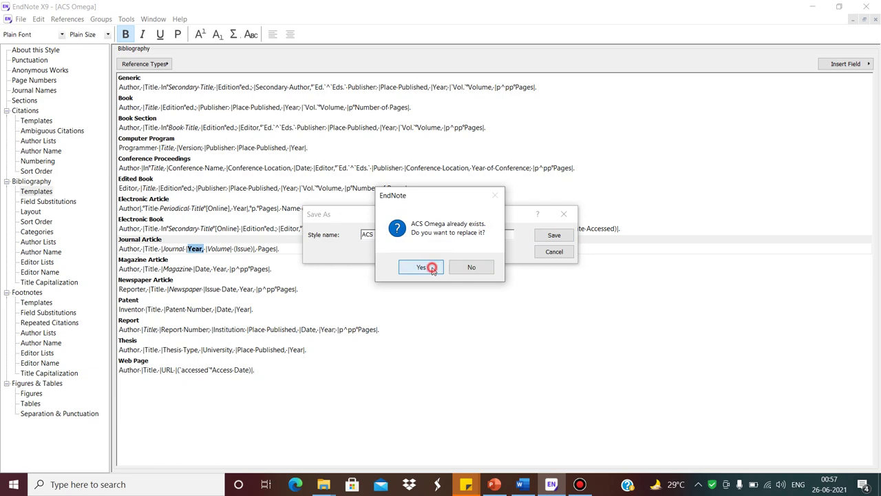
Step: Update the citations and bibliography in the Word manuscript, and return to the ACS Omega style in EndNote
click(521, 483)
click(191, 59)
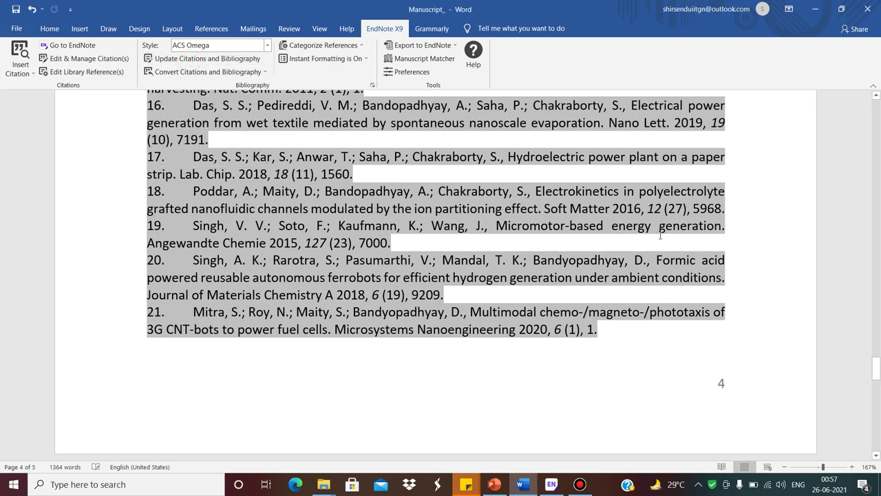
click(521, 484)
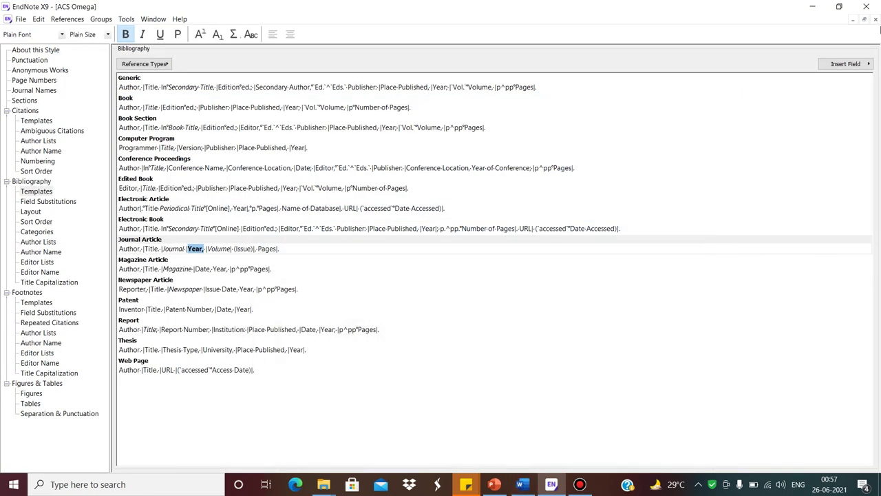
Step: Close the ACS Omega style in EndNote and update the Word manuscript's citations and bibliography again
click(875, 19)
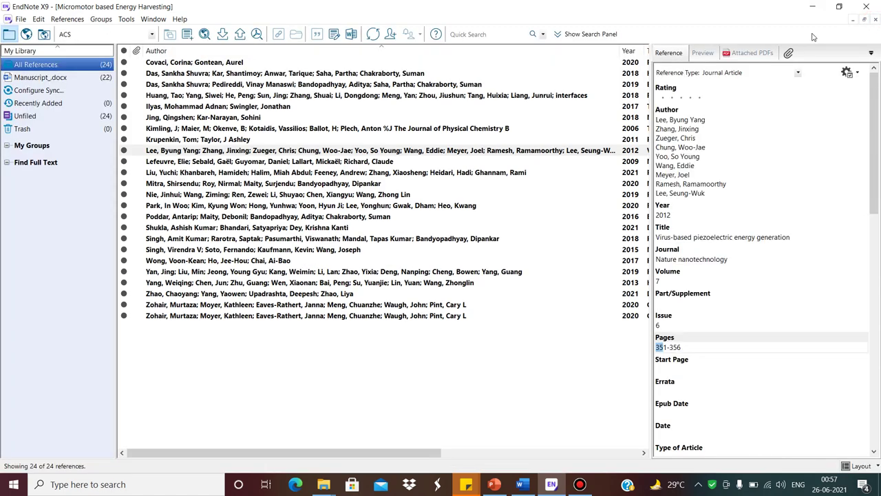
click(521, 485)
click(184, 60)
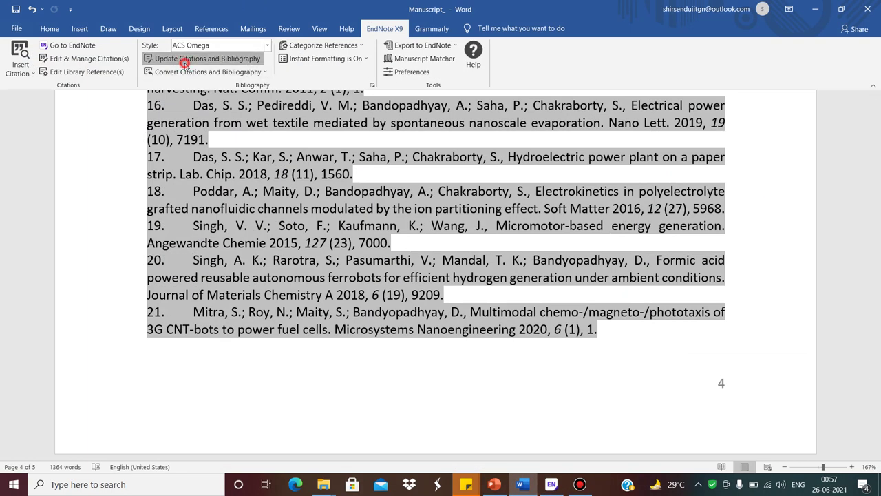
Step: Switch the manuscript's output style to ACS Applied Materials Interfaces and back to ACS Omega to reformat the bibliography
click(268, 45)
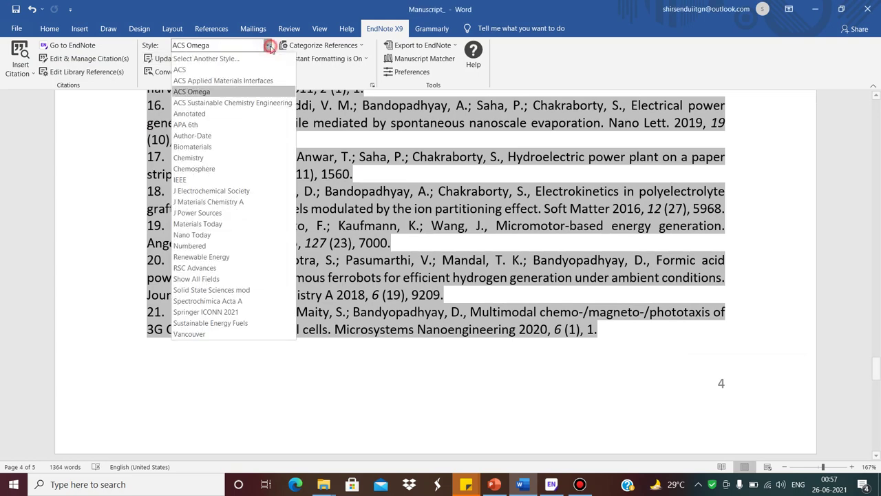
click(239, 80)
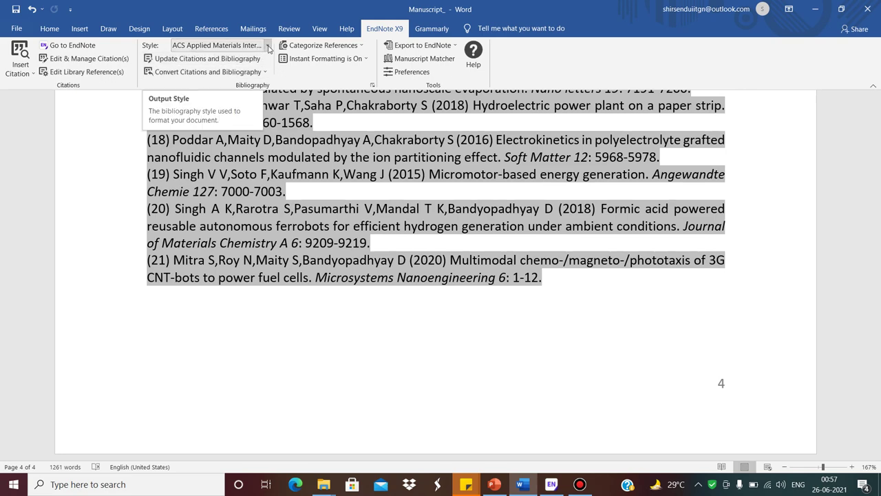
click(268, 46)
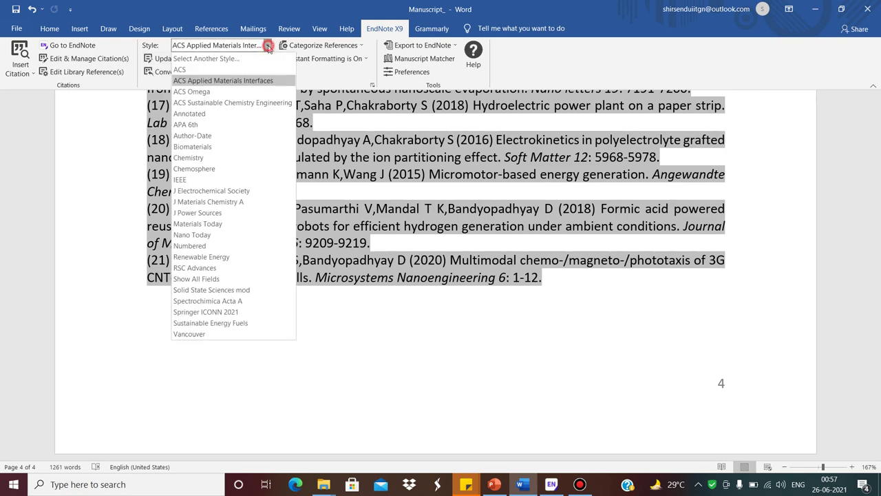
click(220, 92)
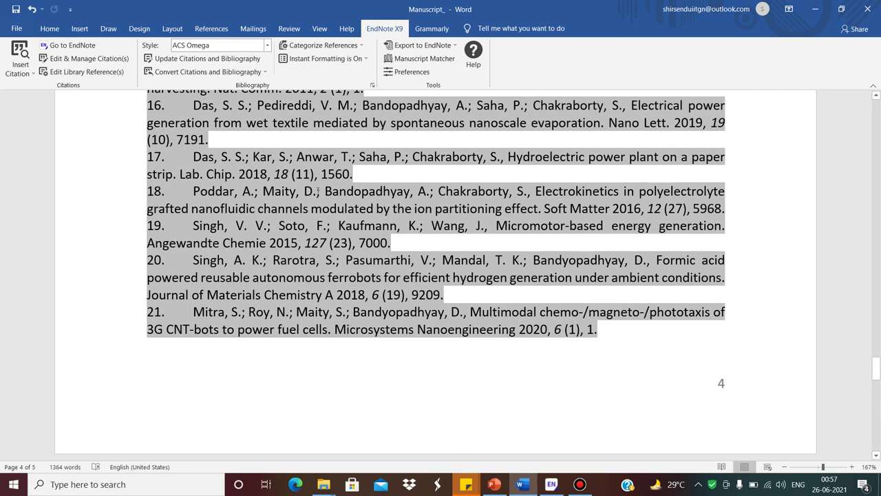
click(551, 484)
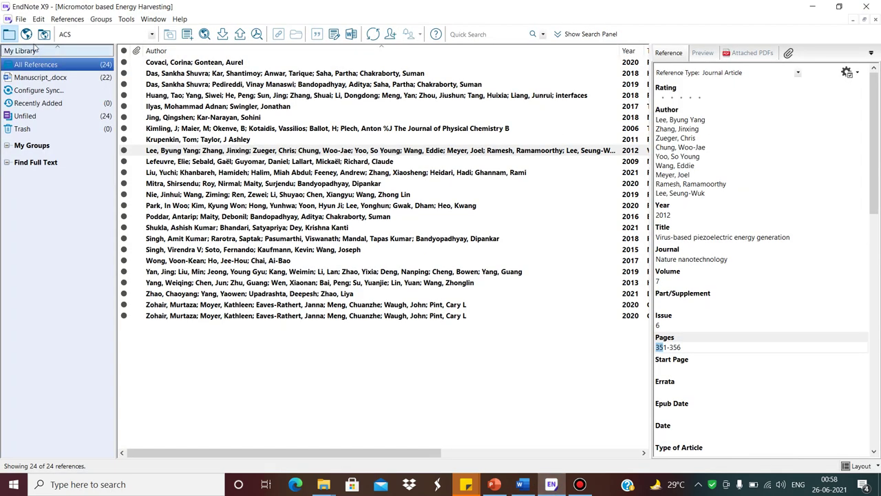
click(20, 19)
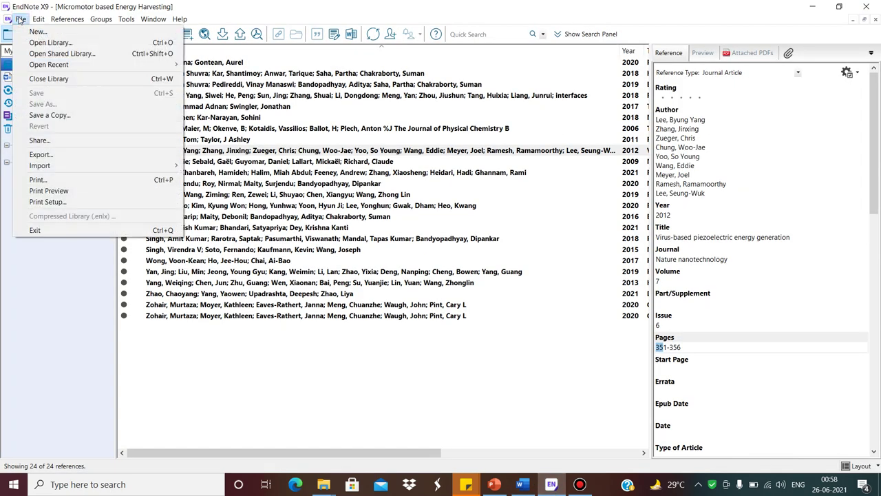
click(67, 115)
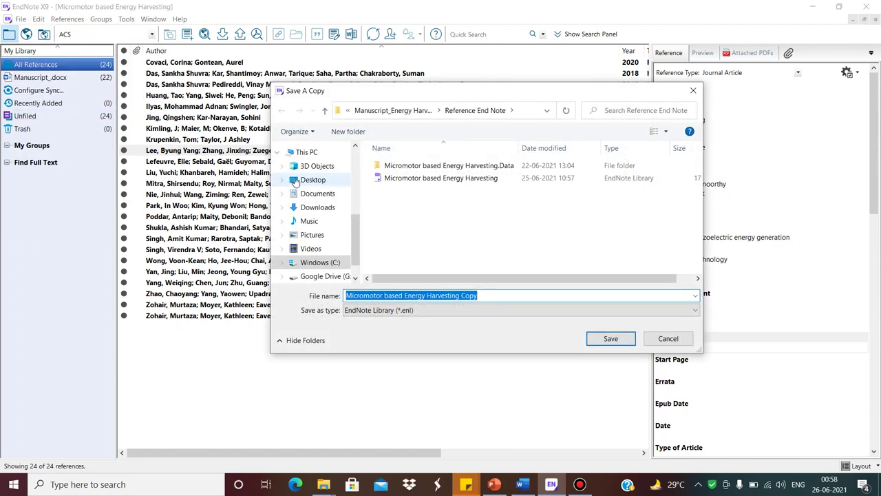
click(668, 338)
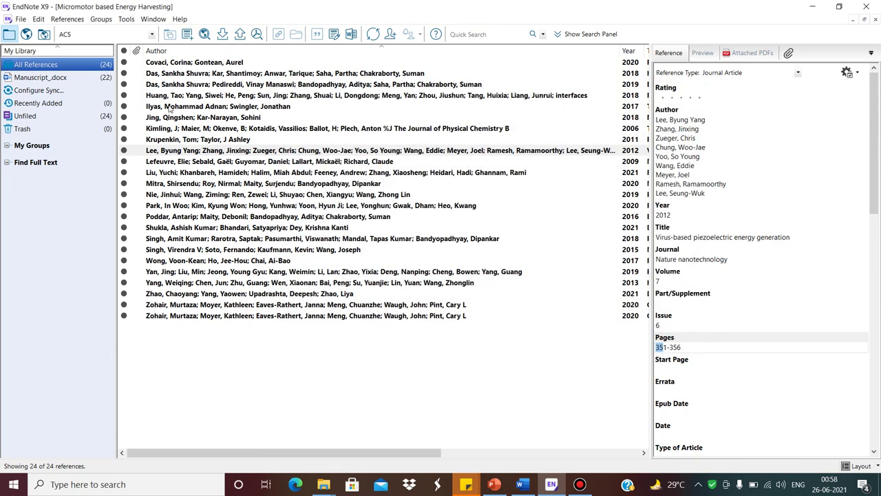
Step: Reopen the ACS Omega output style for editing and italicize Journal in the Journal Article bibliography template
click(126, 19)
mouse_move(60, 17)
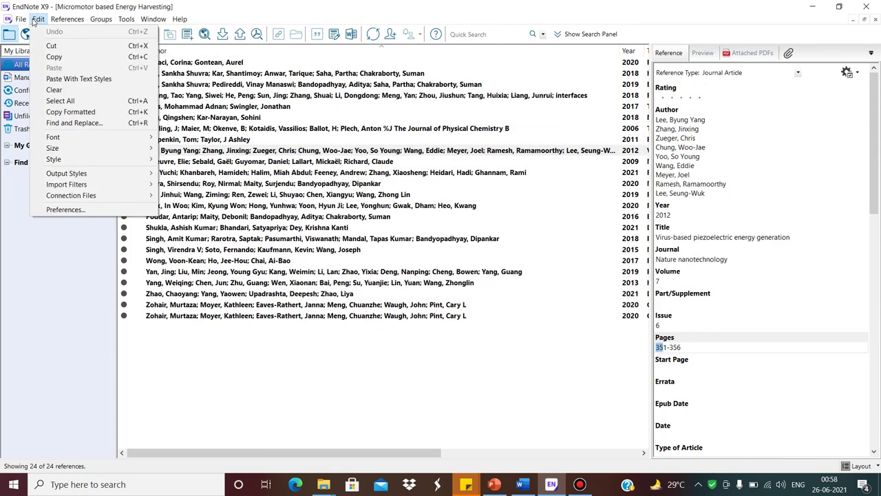
mouse_move(135, 178)
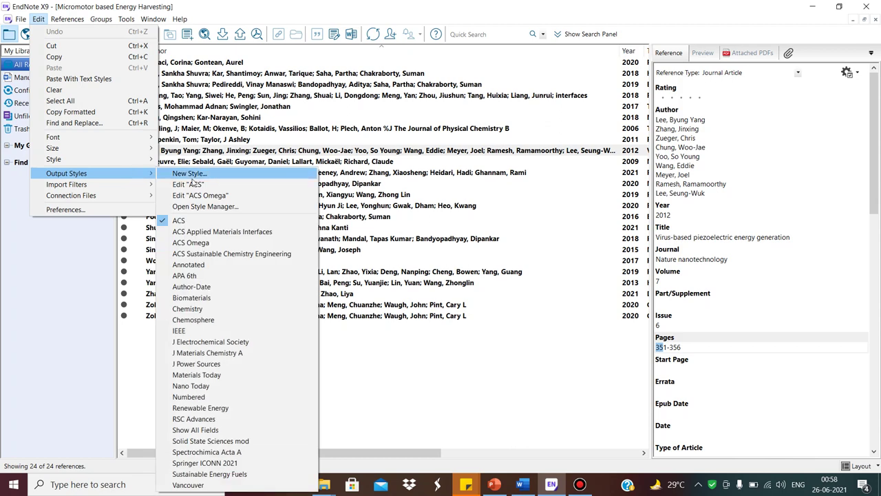
click(219, 196)
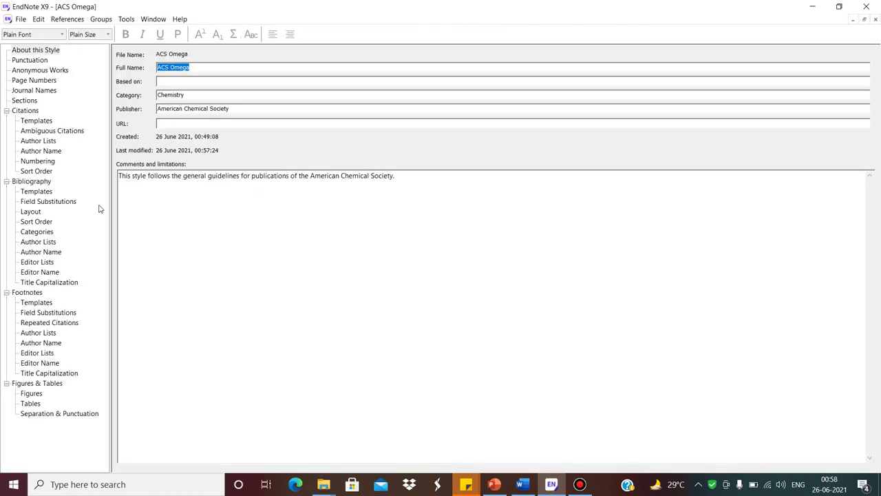
click(38, 191)
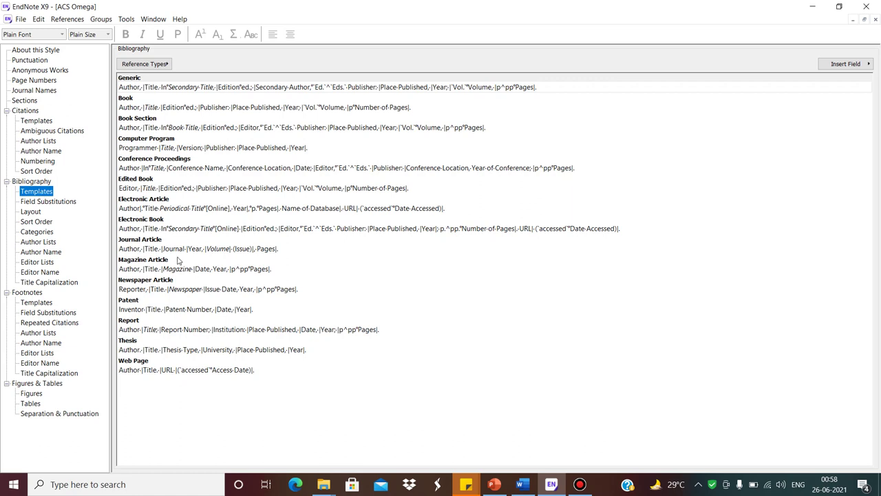
drag(163, 249, 186, 250)
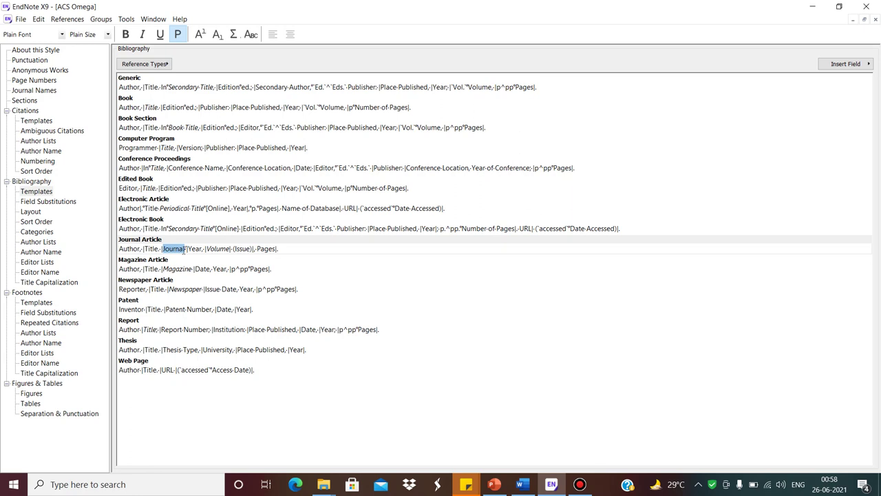
key(ctrl+b)
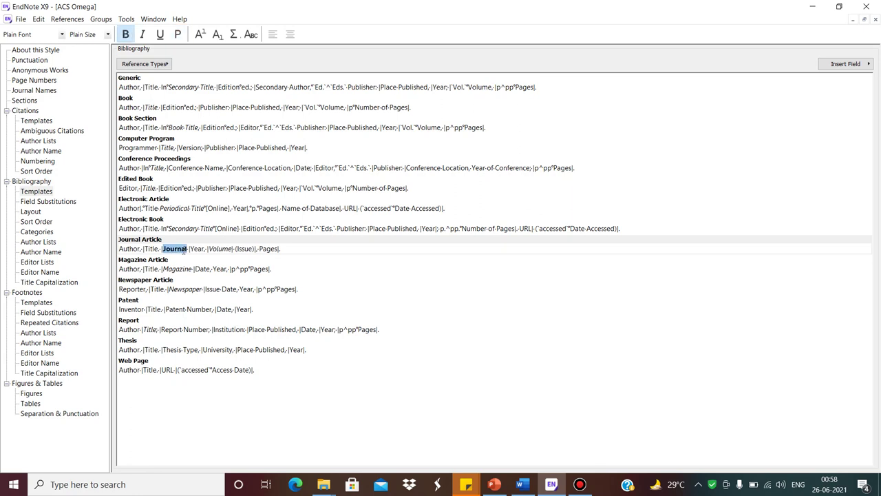
key(ctrl+b)
key(ctrl+i)
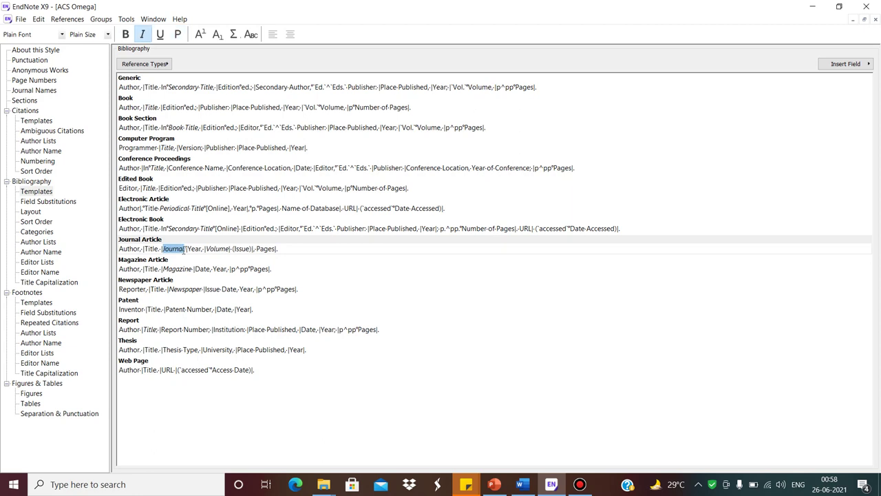
Step: Make Year and its comma bold in the Journal Article bibliography template, and save the ACS Omega style
click(185, 250)
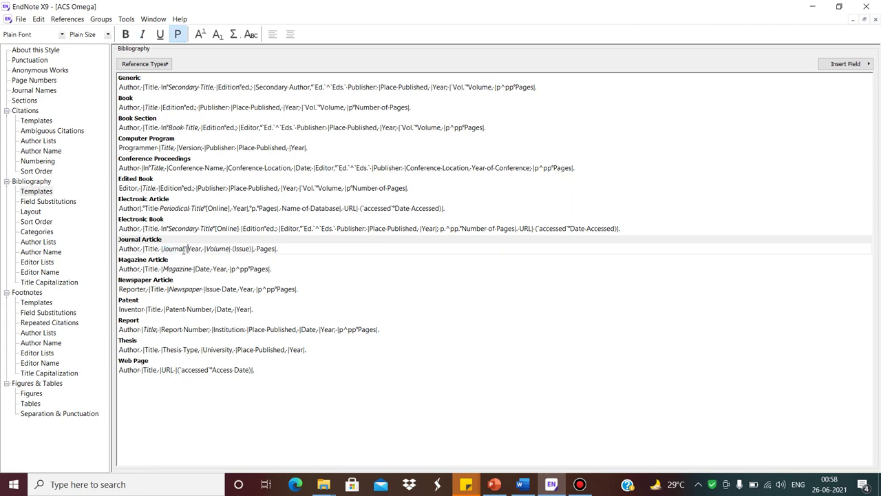
key(shift+Right)
key(shift+Right)
key(shift+Right)
key(ctrl+b)
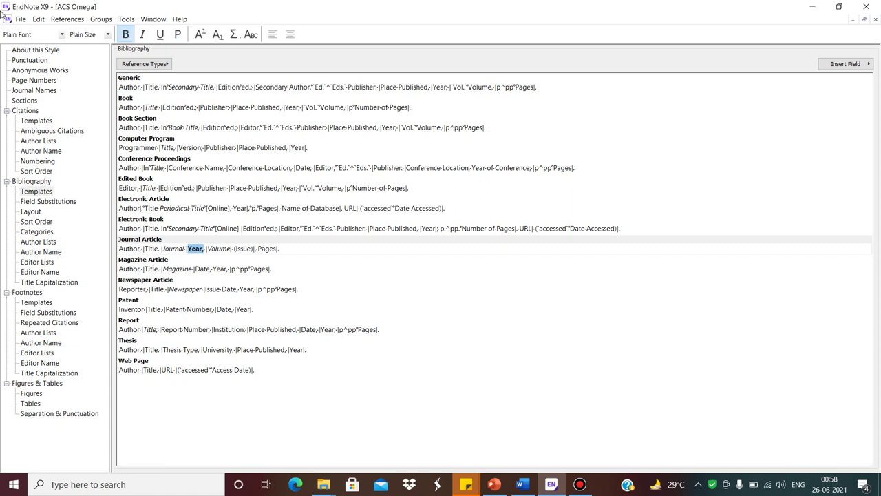
click(21, 19)
click(56, 94)
Step: Update the Word manuscript's citations and bibliography with the saved ACS Omega style, and return to the style in EndNote
click(522, 483)
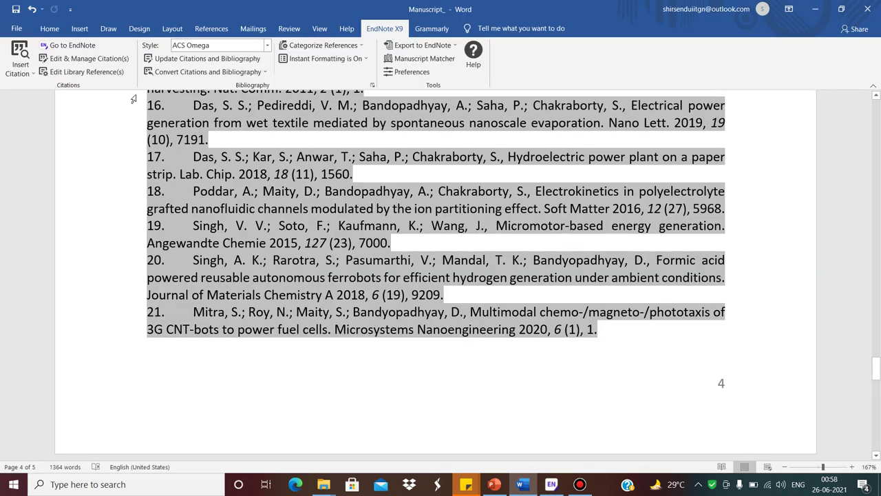
click(197, 61)
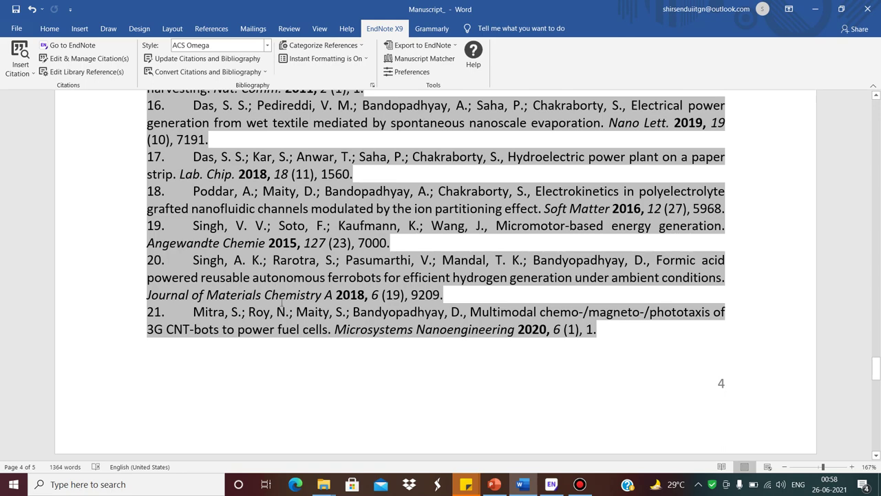
click(551, 483)
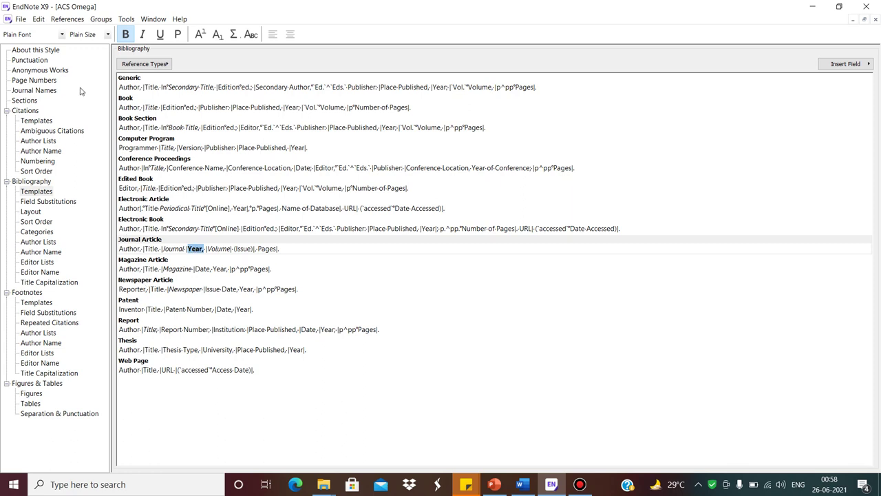
Step: Review the ACS Omega style's punctuation, anonymous works, page number, citation template and bibliography template settings
click(44, 60)
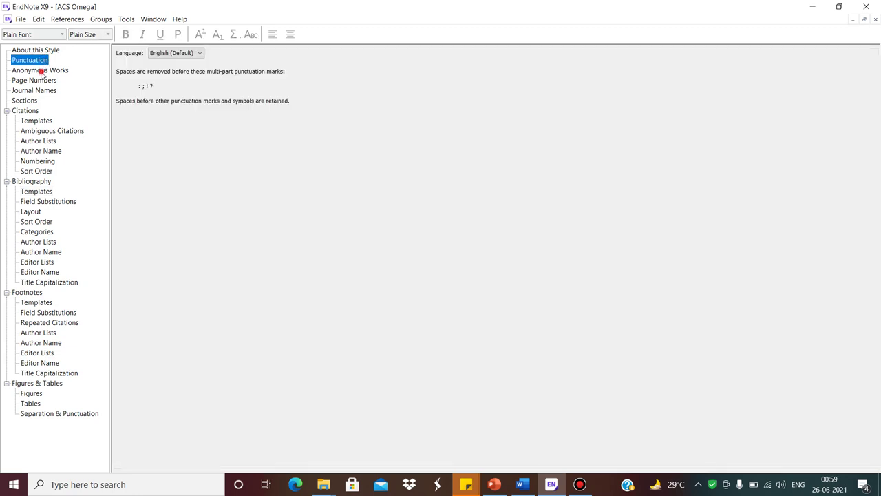
click(42, 71)
click(44, 80)
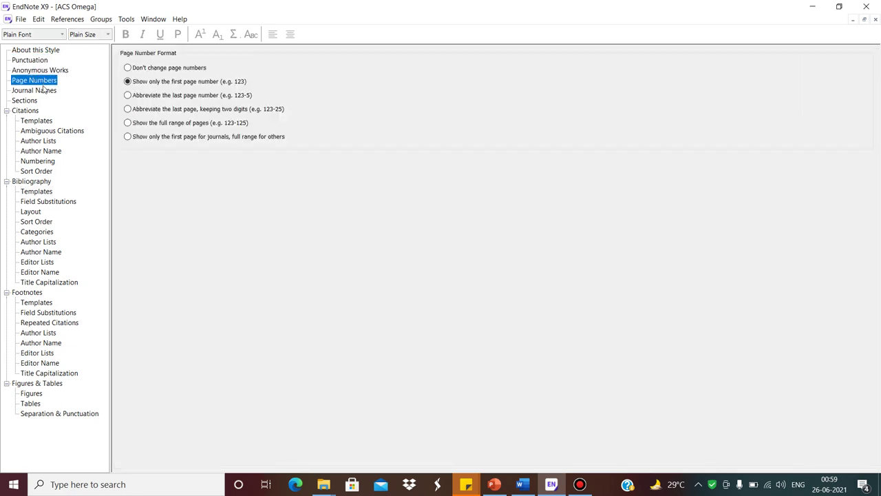
click(34, 111)
click(37, 121)
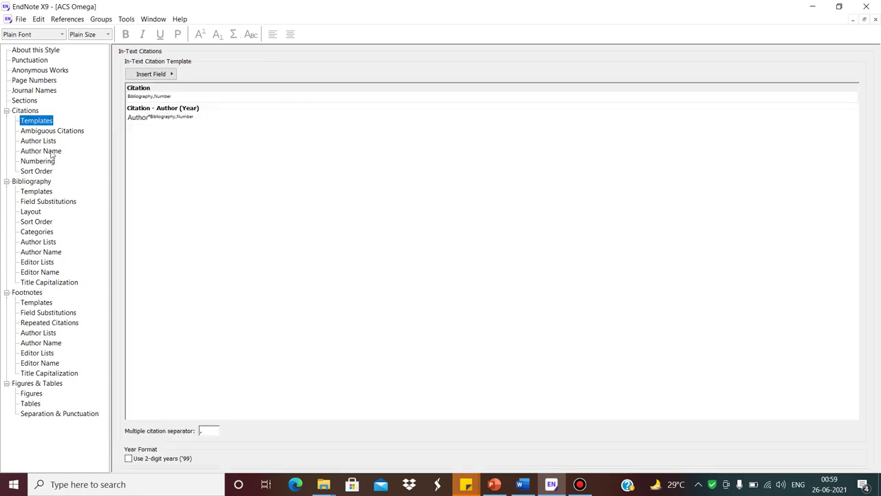
click(48, 193)
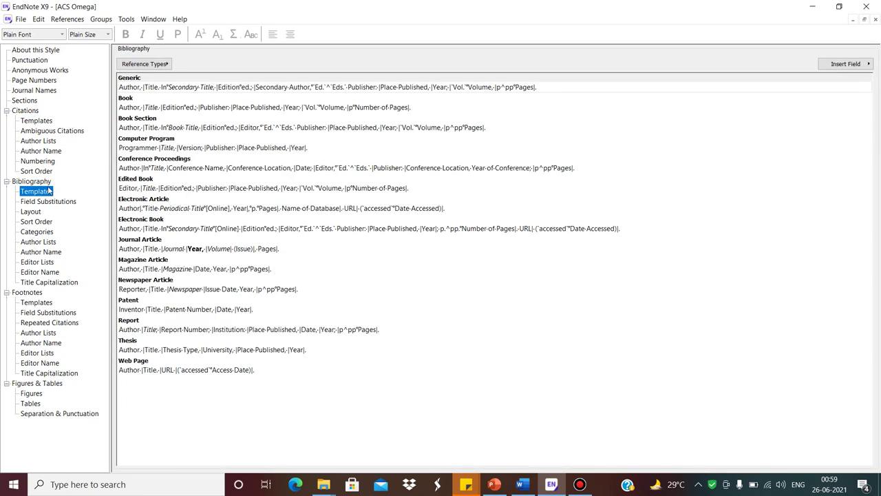
Step: Open the bibliography layout settings and place the cursor in the text that starts each reference
click(50, 183)
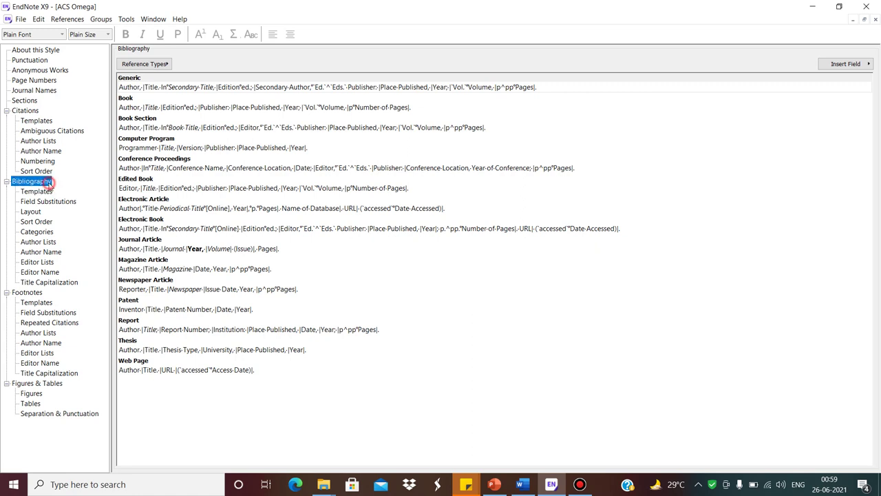
click(30, 213)
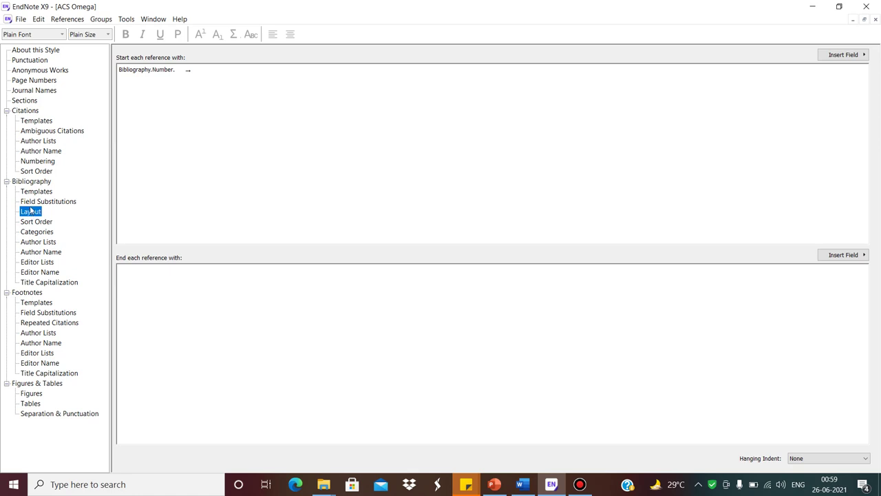
click(204, 72)
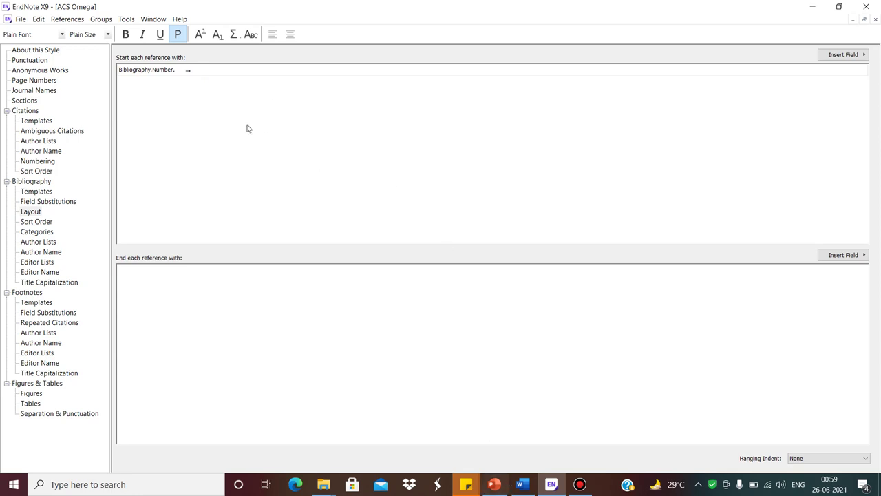
Step: Replace the tab after the bibliography number with a space in the text that starts each reference, and save the ACS Omega style
click(521, 487)
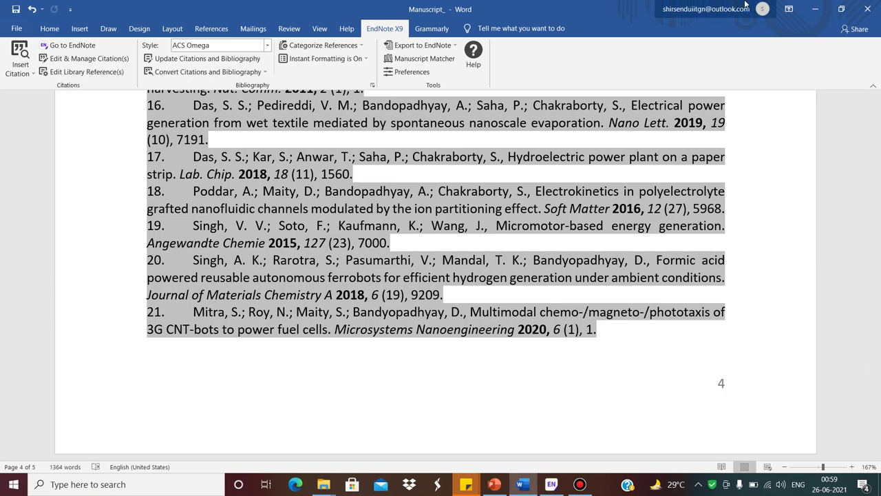
click(814, 9)
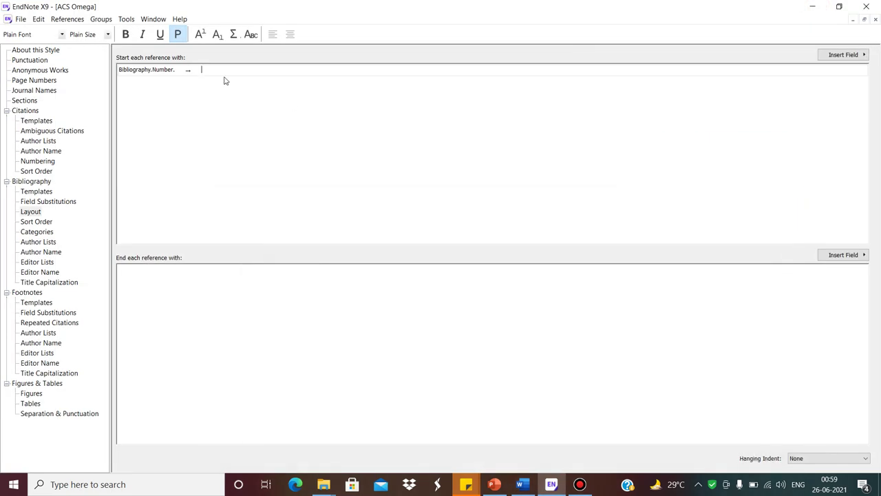
key(BackSpace)
click(22, 19)
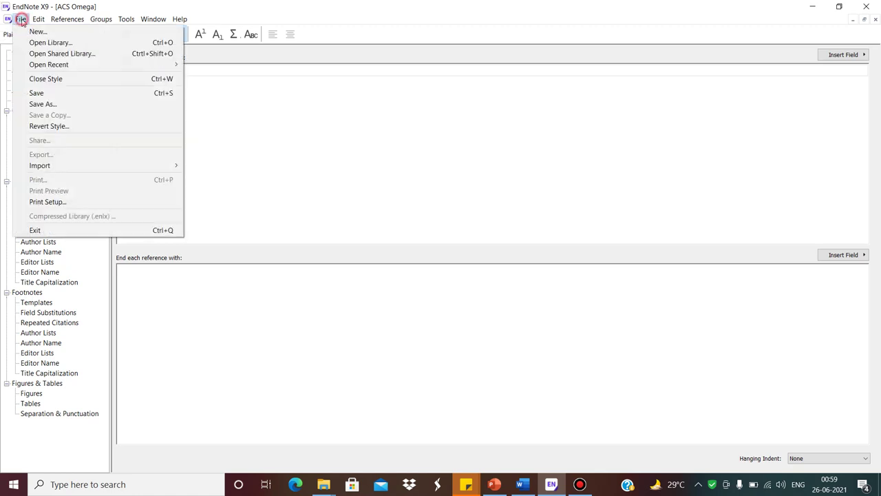
click(46, 92)
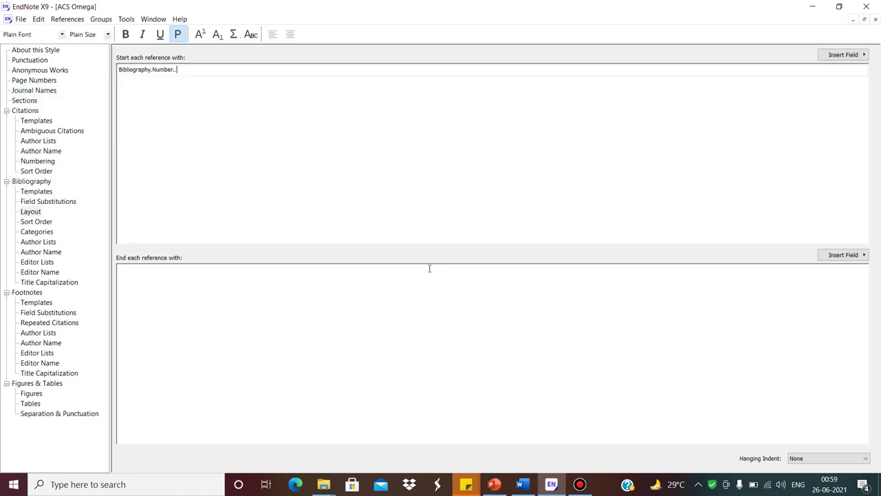
Step: Update the Word manuscript's citations and bibliography with the new number spacing, and return to the ACS Omega style in EndNote
click(521, 484)
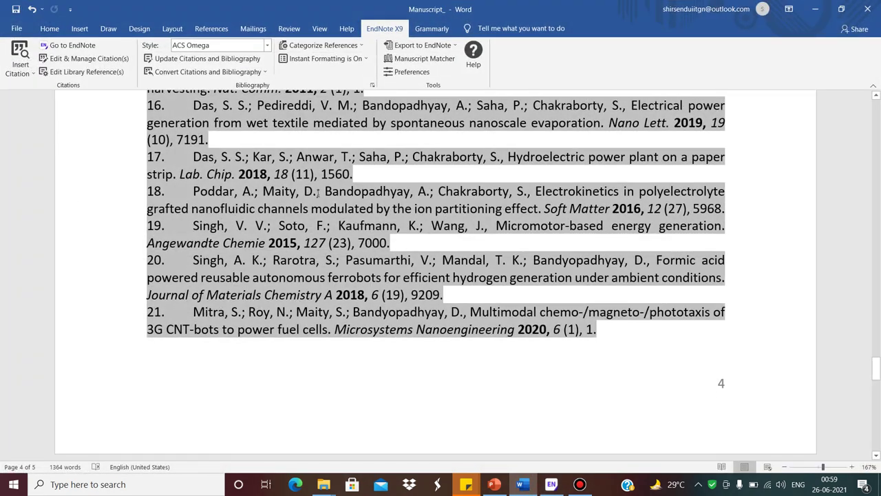
click(192, 60)
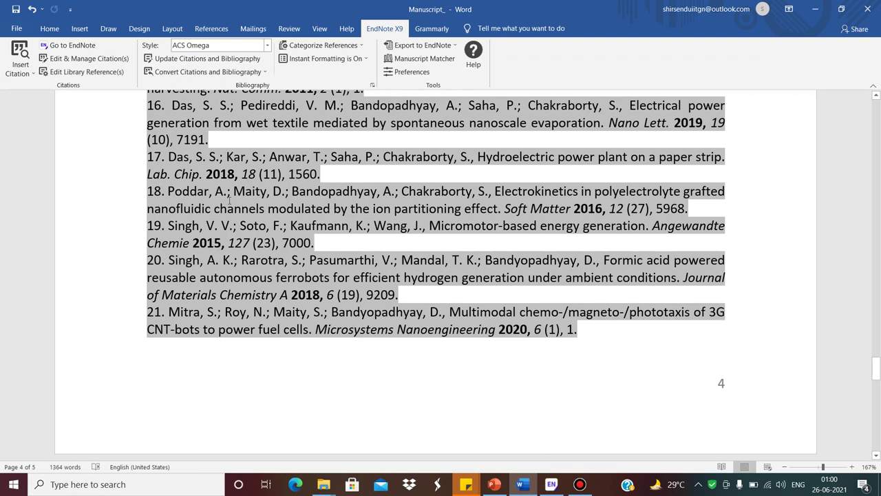
click(551, 484)
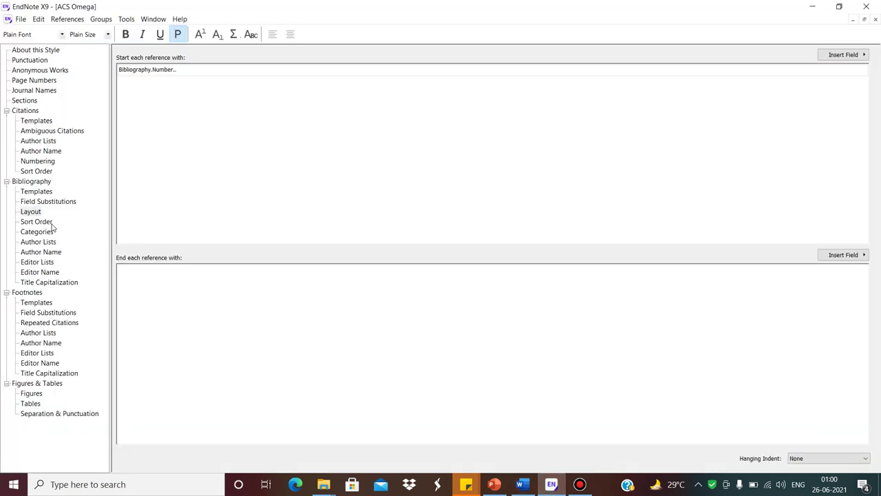
Step: Review the bibliography's sort order, categories and author list settings, and compare the author separators with reference 17 in the Word manuscript
click(37, 222)
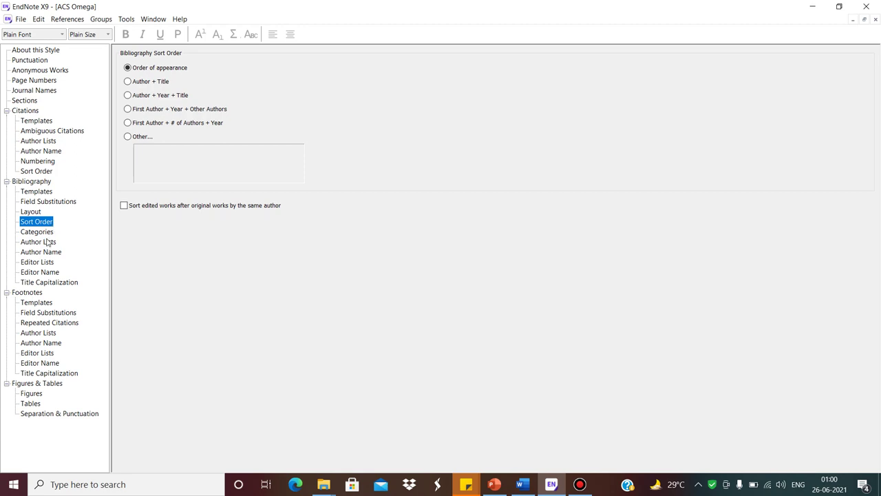
click(42, 232)
click(42, 243)
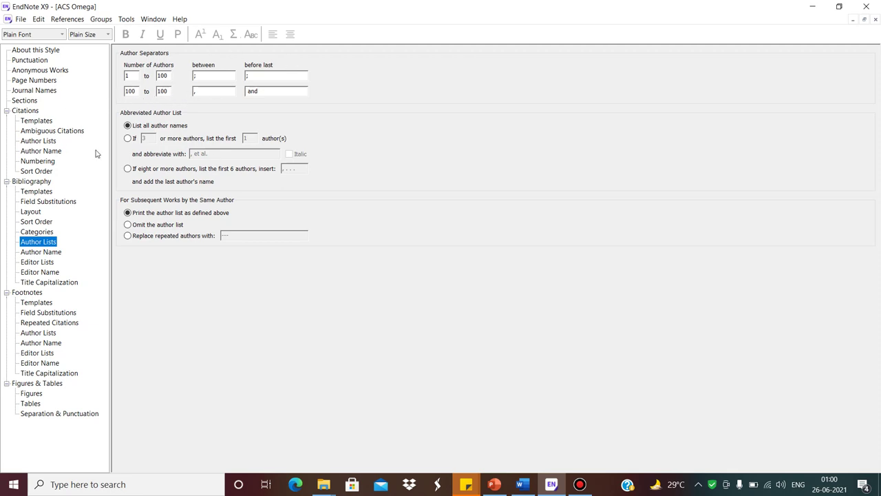
click(522, 485)
drag(226, 157, 257, 157)
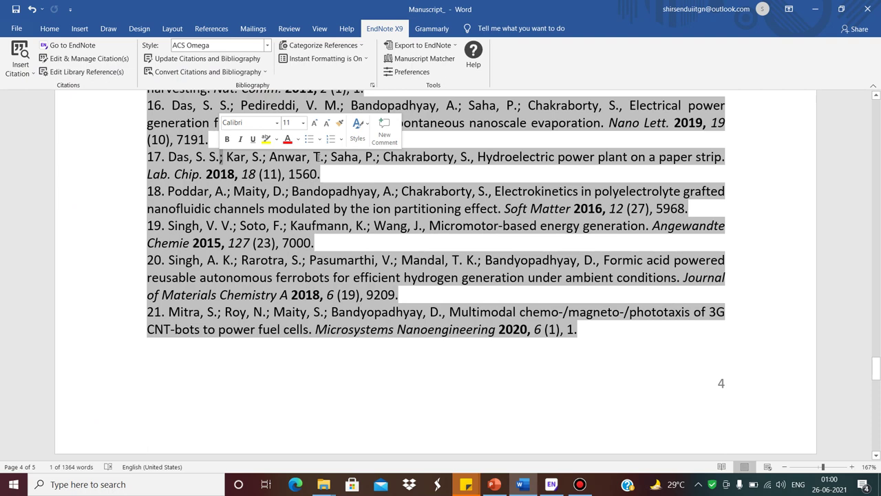
drag(323, 157, 327, 157)
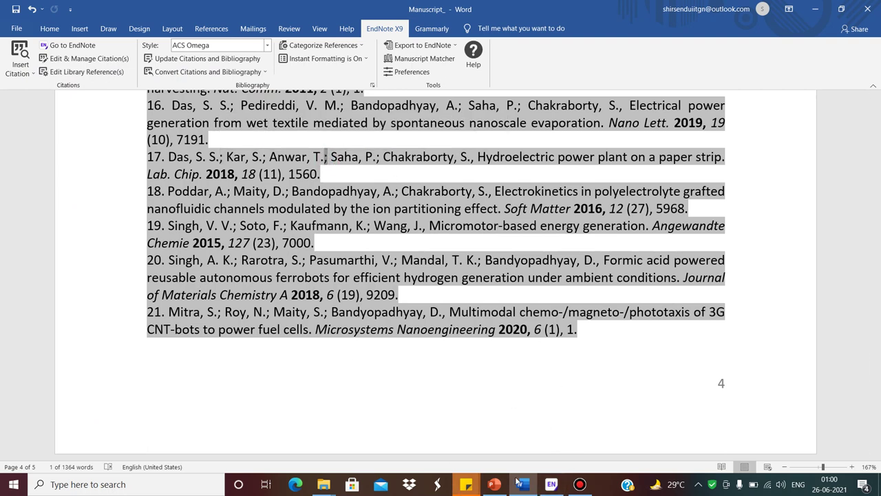
click(551, 484)
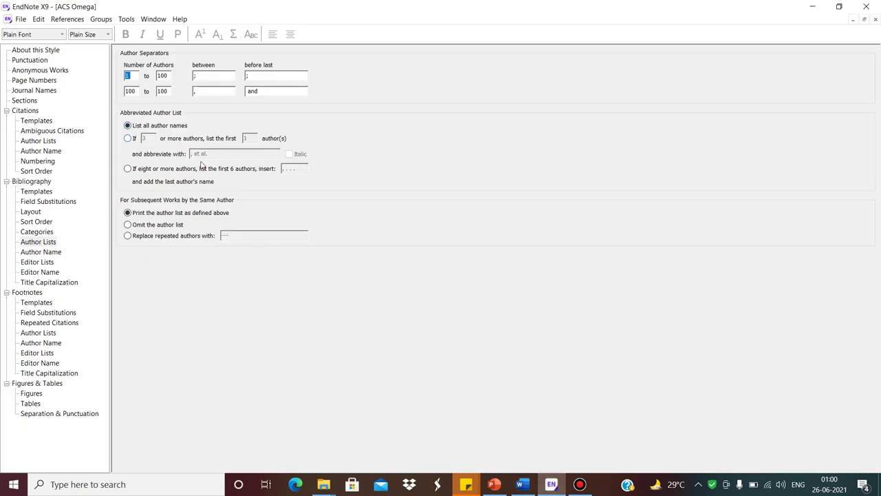
Step: Abbreviate bibliography author lists of 3 or more authors to the first 1 author with ", et al.", and save the style
click(130, 140)
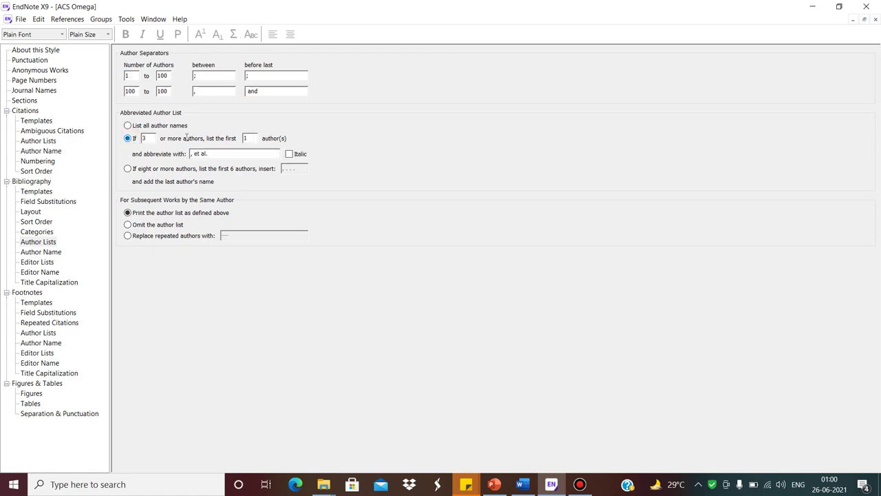
click(524, 490)
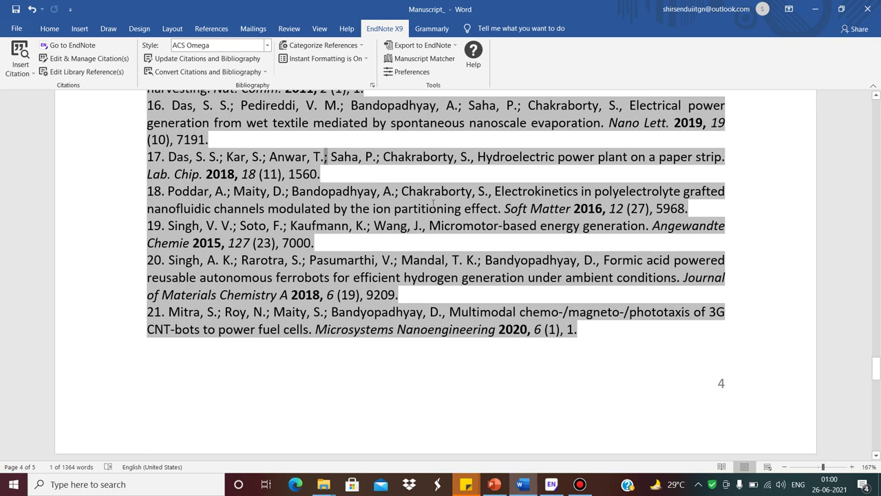
drag(496, 193, 146, 194)
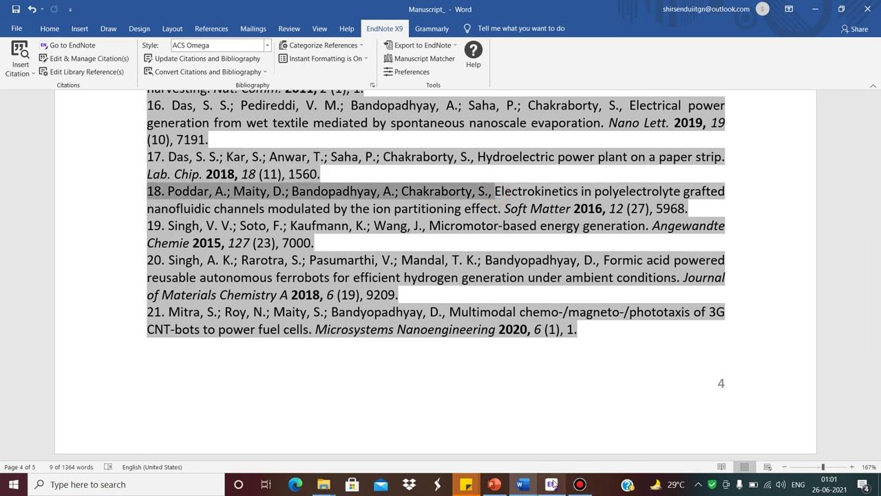
mouse_move(552, 484)
click(556, 448)
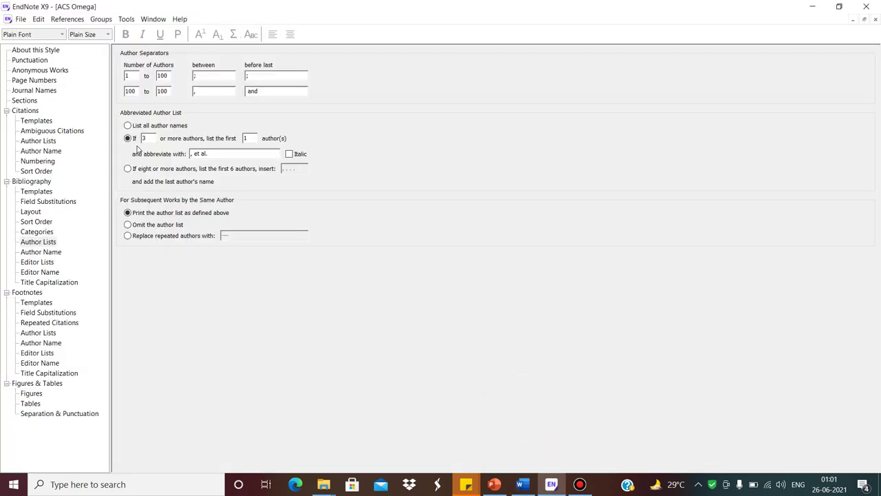
click(21, 19)
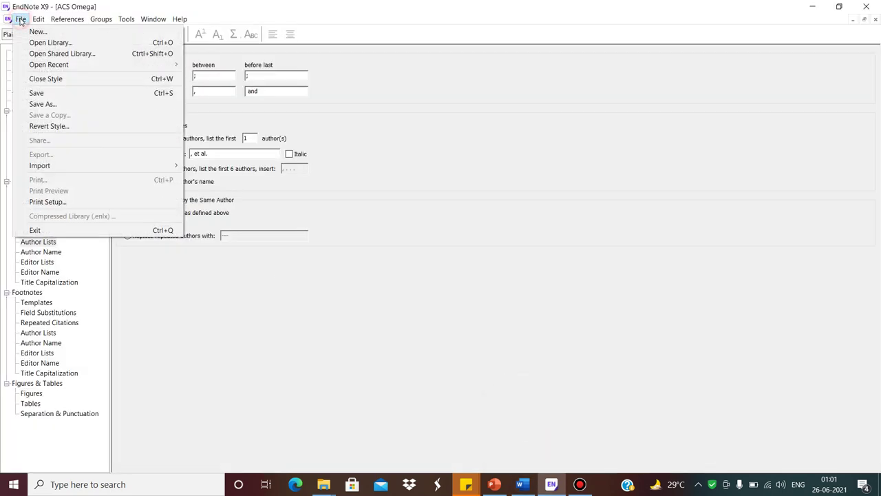
click(42, 92)
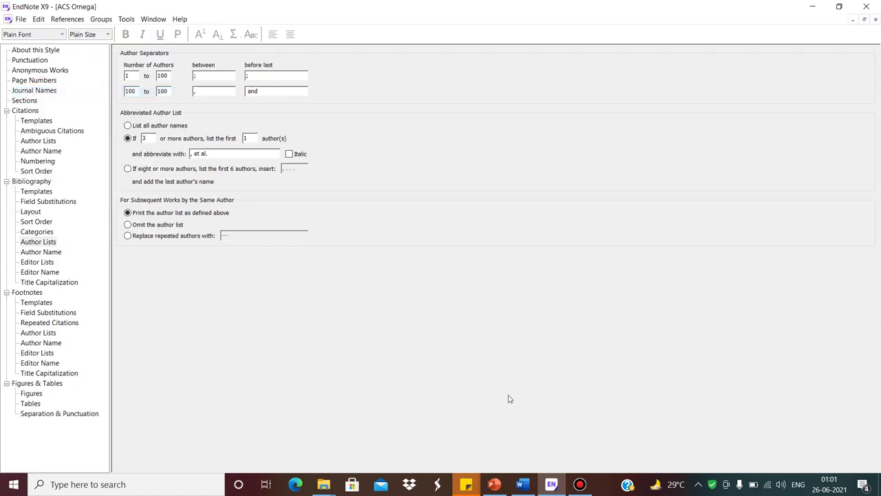
Step: Update the Word manuscript's citations and bibliography with the abbreviated author lists, and check the author listing in reference 5
click(523, 485)
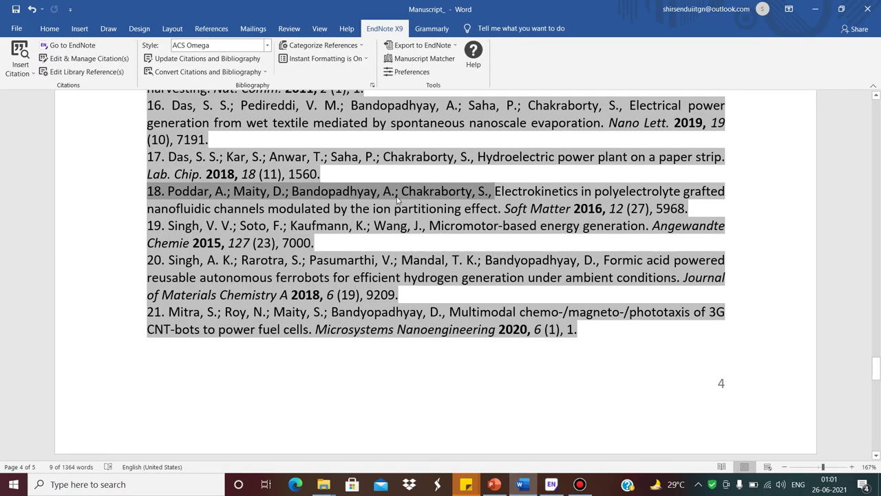
click(174, 60)
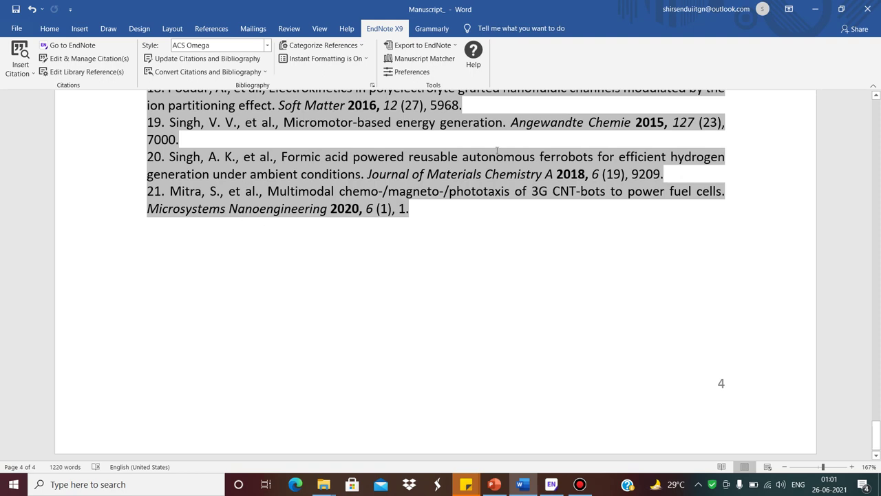
drag(879, 441, 877, 398)
mouse_move(878, 398)
mouse_down()
mouse_move(876, 388)
mouse_move(879, 397)
mouse_up()
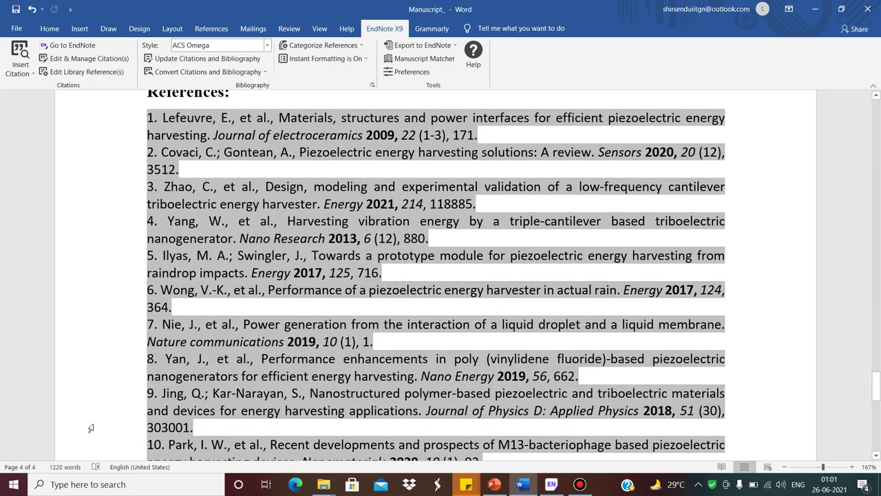
drag(162, 256, 415, 278)
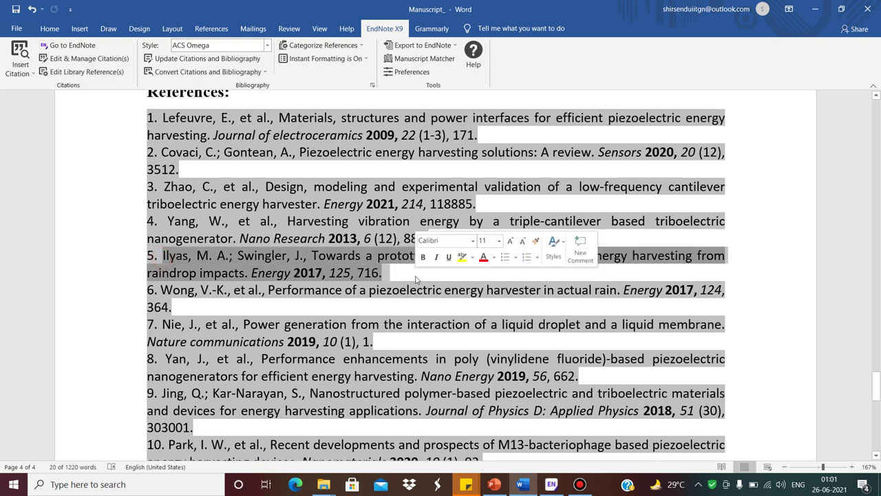
Step: Set the bibliography author lists in EndNote to list all author names, and save the ACS Omega style
click(551, 485)
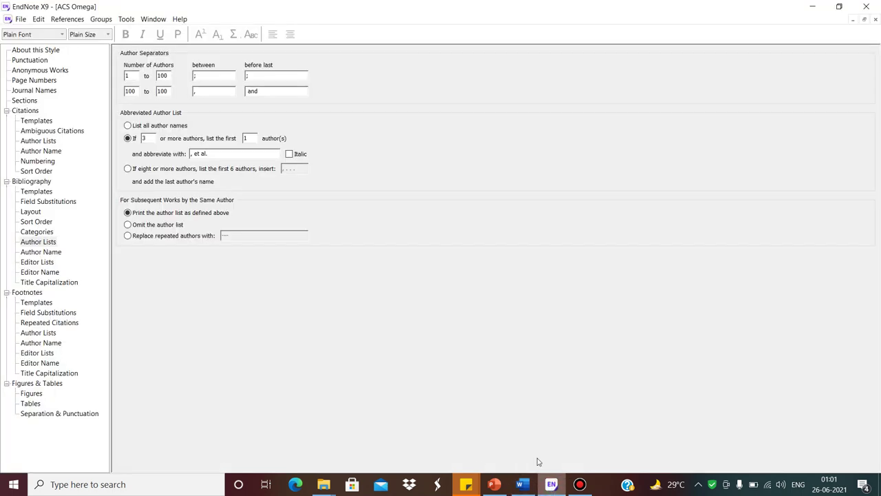
click(128, 126)
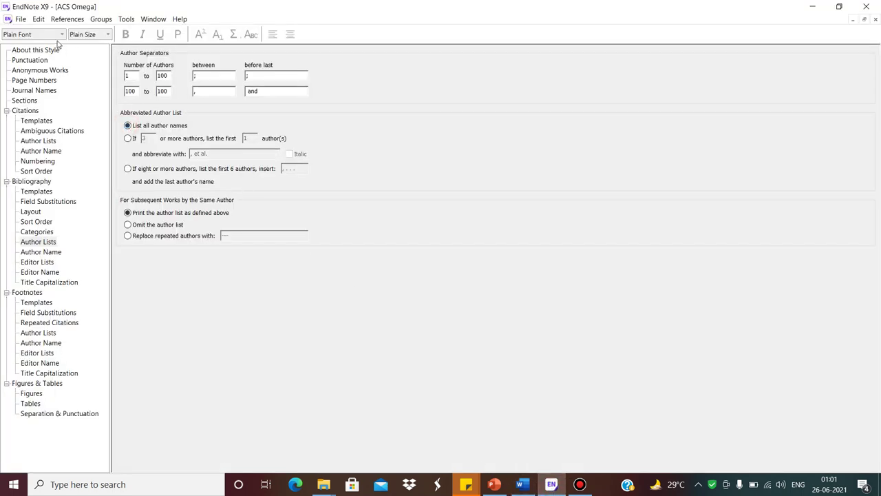
click(20, 19)
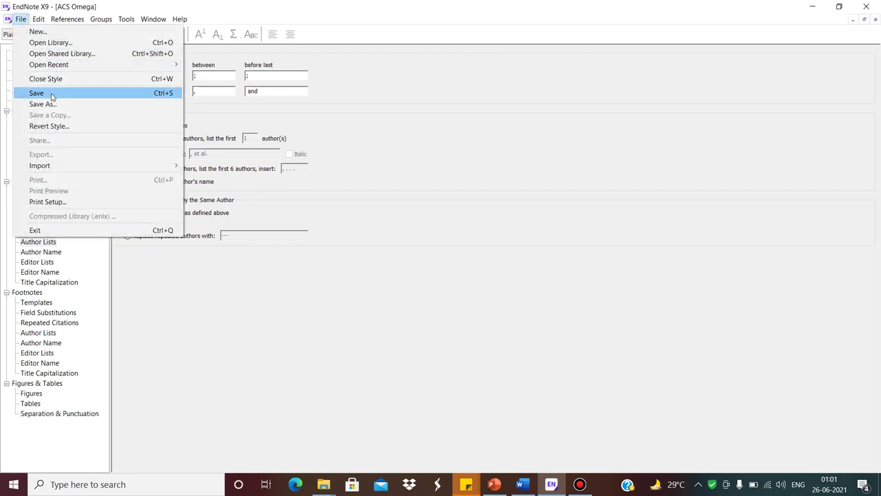
click(53, 93)
Step: Examine the bibliography's author name format, including first author, other authors and capitalization options, against reference 4 in the Word manuscript
click(43, 252)
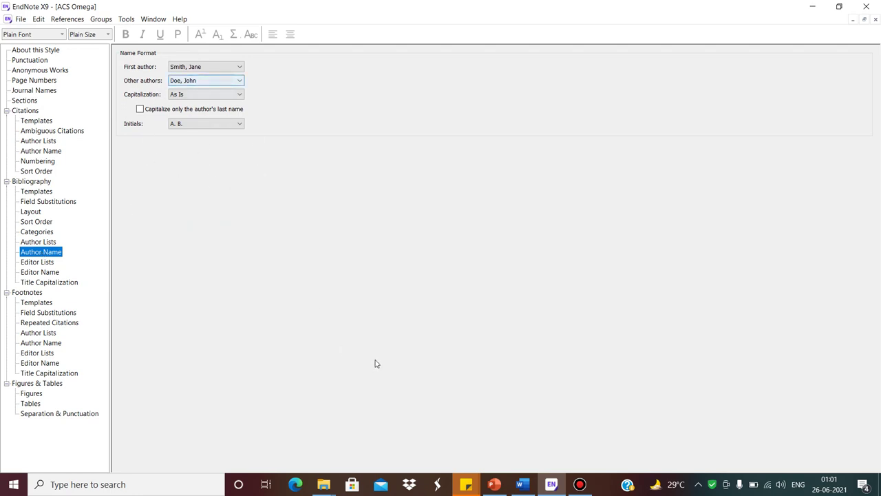
click(521, 484)
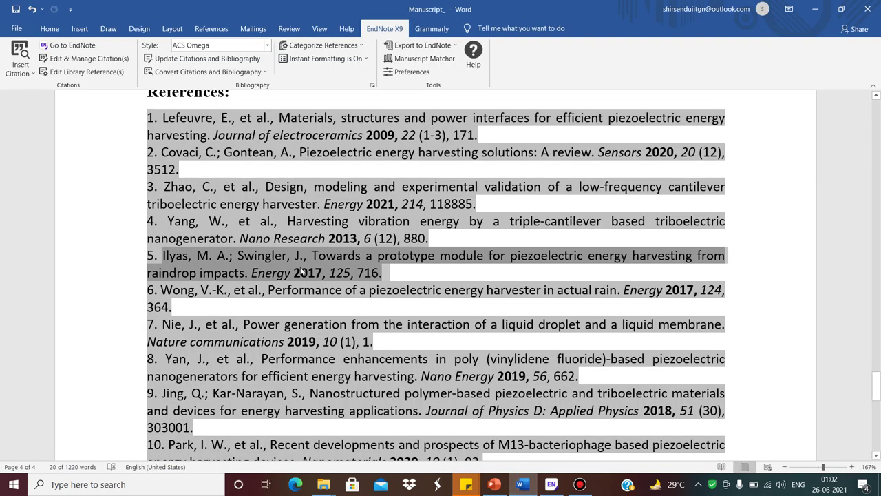
double_click(172, 221)
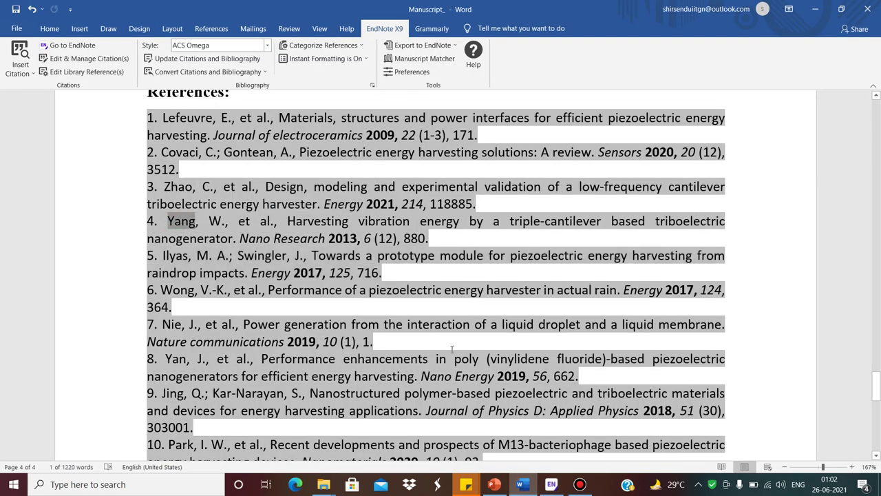
click(551, 485)
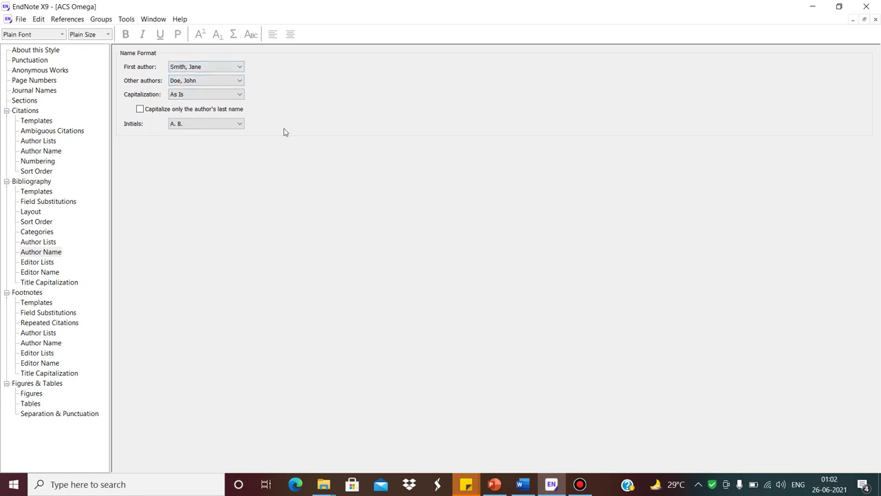
click(236, 67)
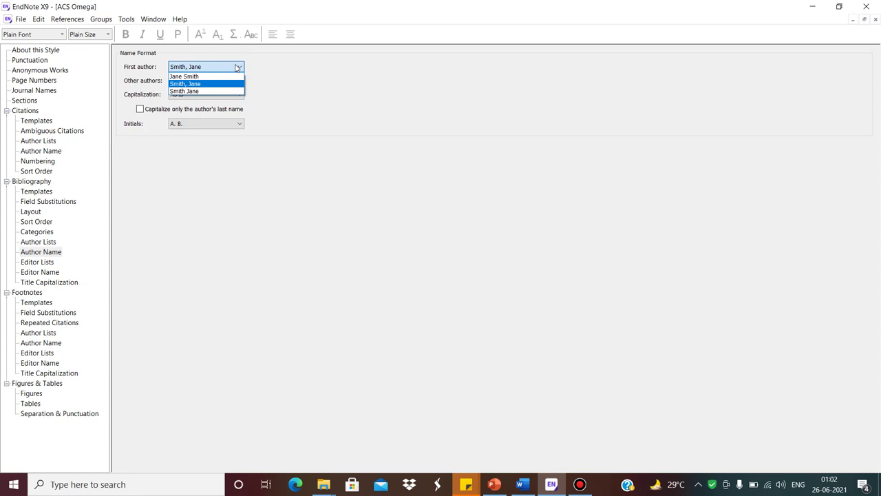
click(300, 99)
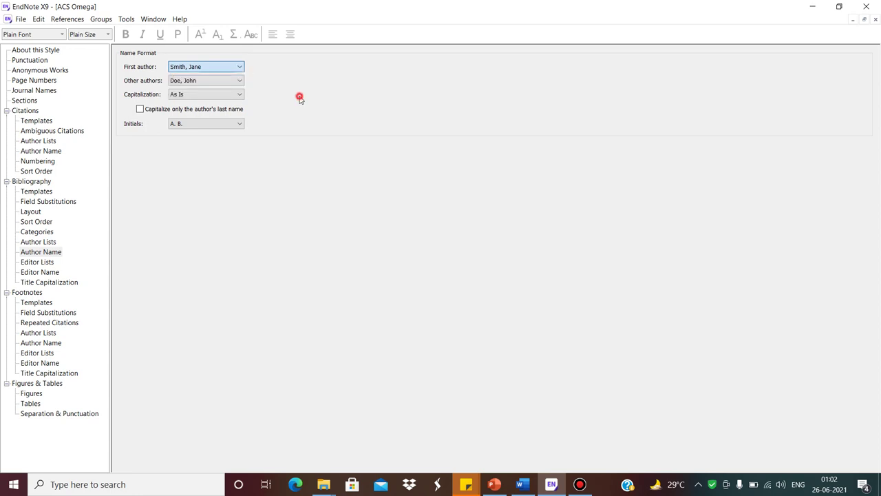
click(216, 82)
click(215, 94)
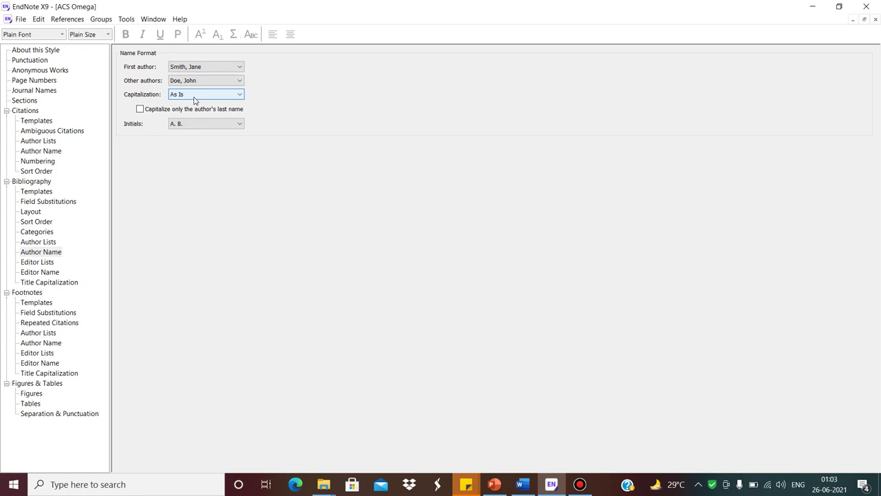
Step: Review the author list and author name settings for citations, and reopen the bibliography's author list settings
click(42, 142)
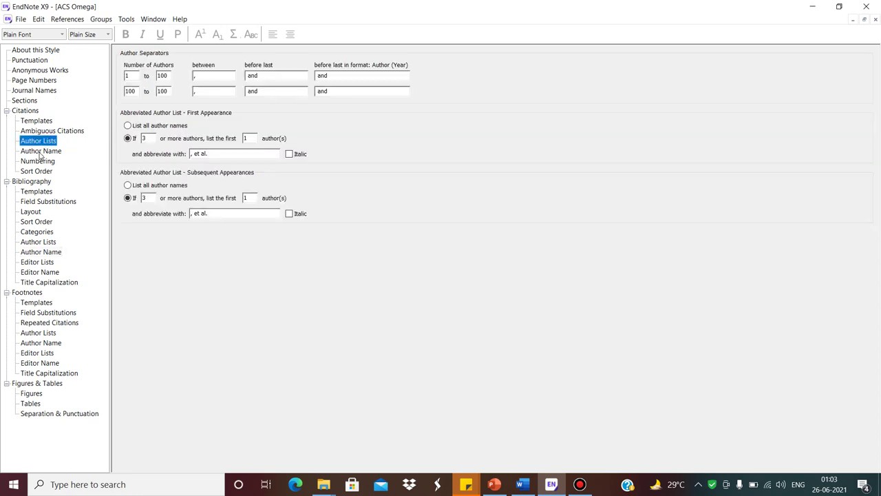
click(44, 152)
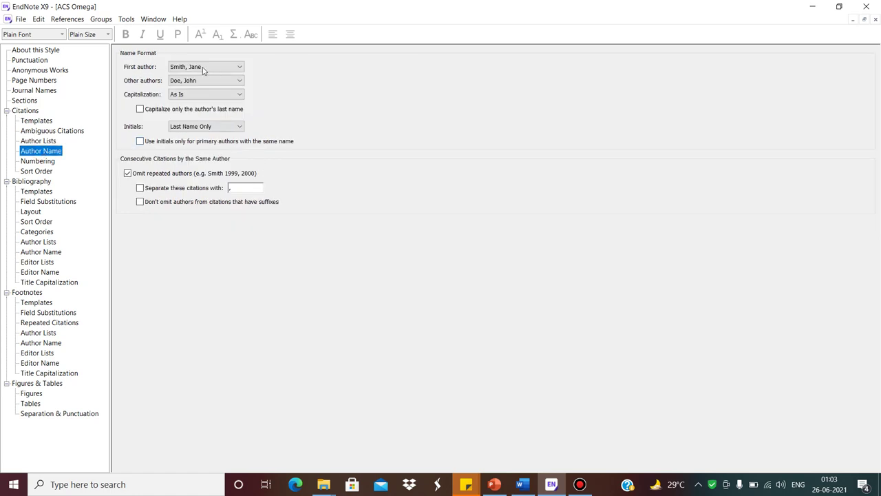
click(46, 243)
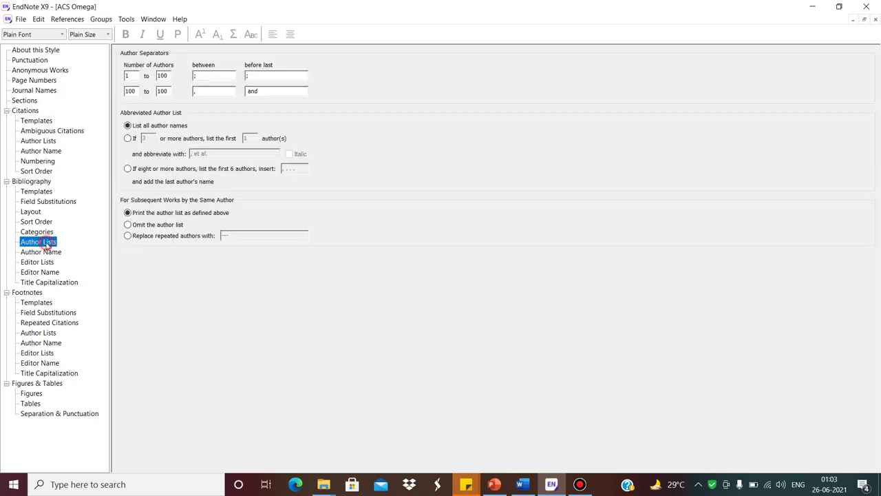
Step: Review the bibliography's title capitalization options and the footnotes' template and field substitution settings
click(43, 283)
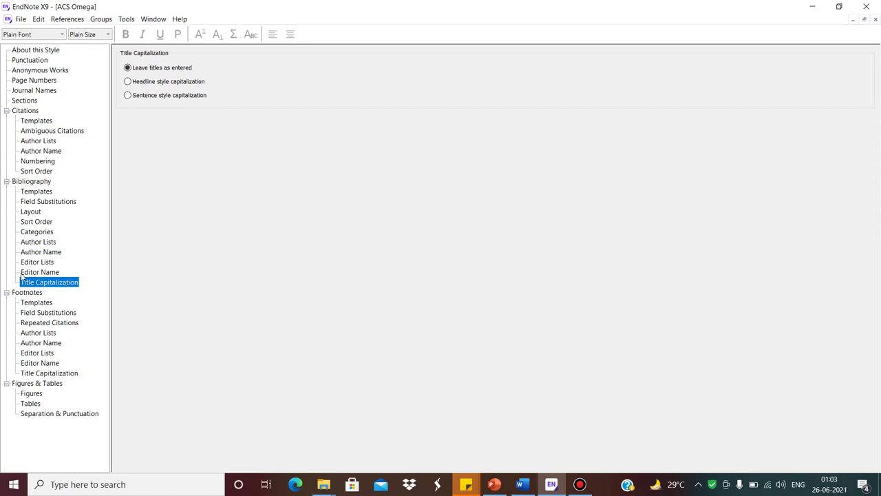
click(29, 304)
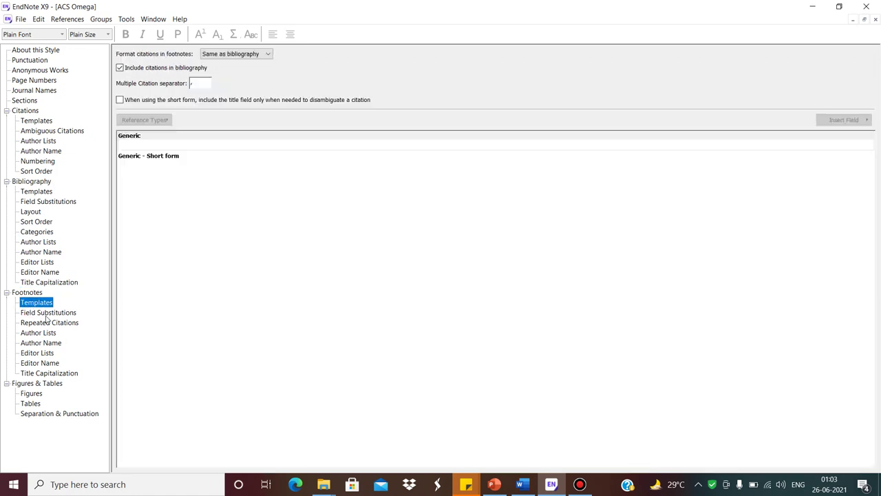
click(45, 314)
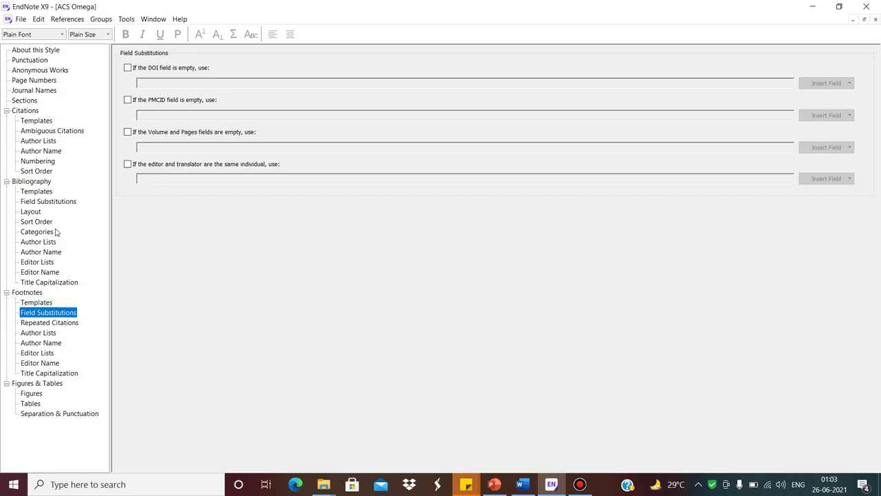
Step: Minimize the EndNote style editor and return to the reference list in the Word manuscript
click(523, 486)
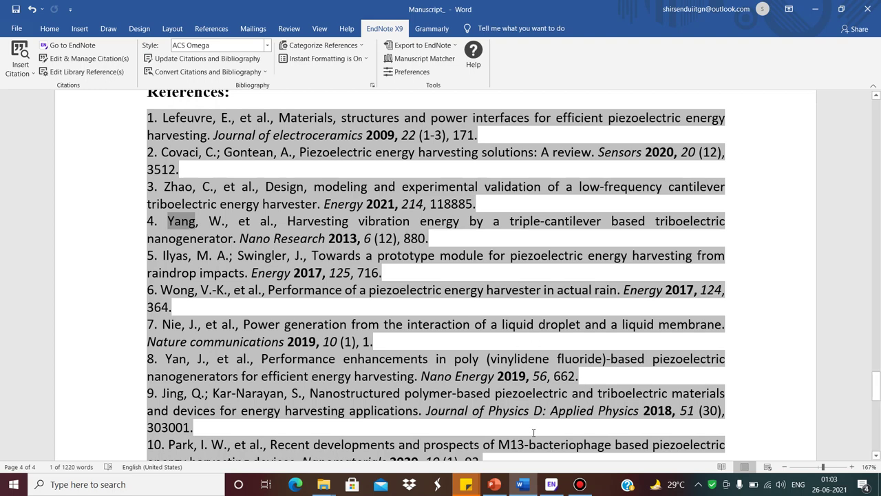
click(551, 483)
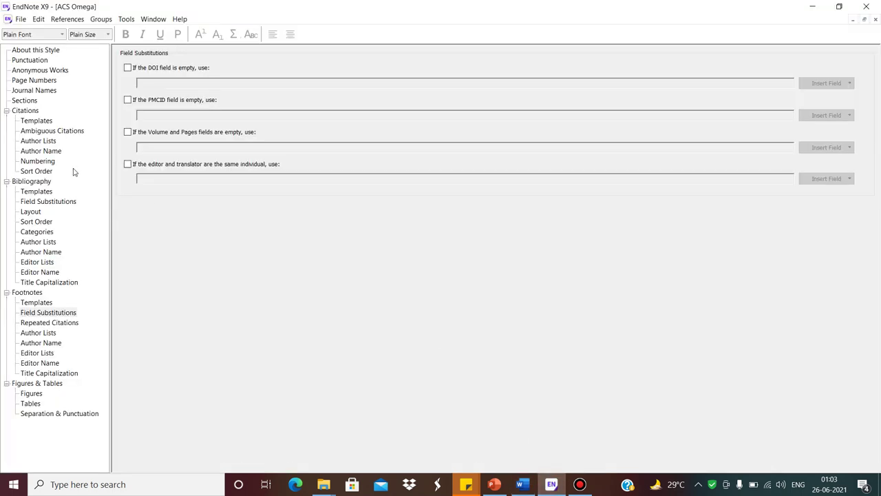
click(812, 6)
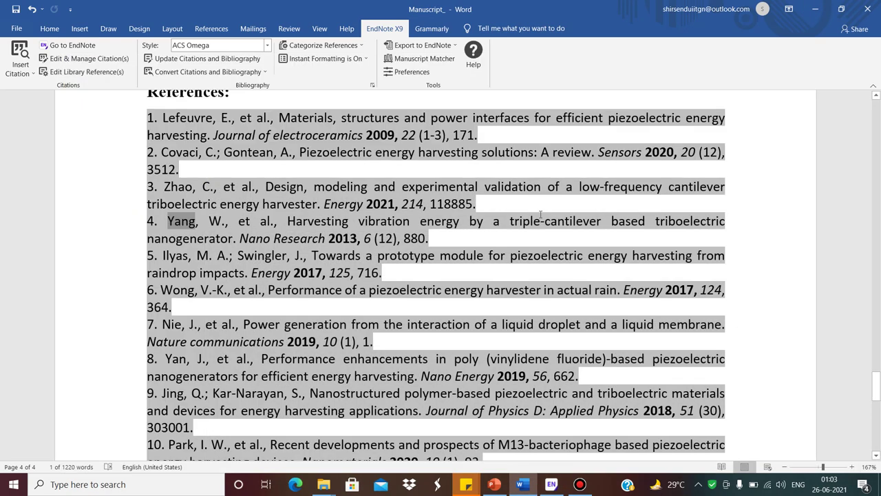